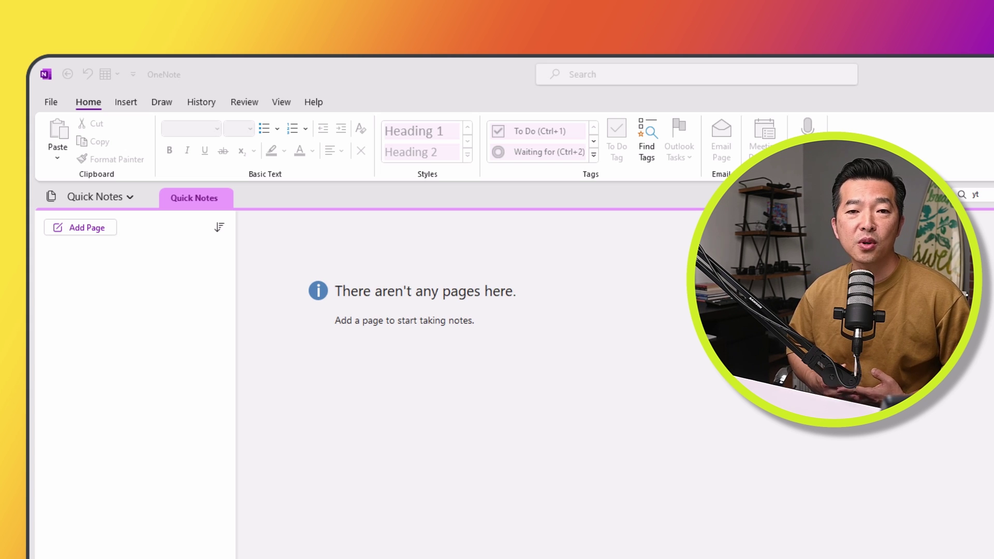
Create a notebook named 'Project A' on OneDrive - Personal and decline sharing it.
{"action": "left_click", "coordinate": [360, 244]}
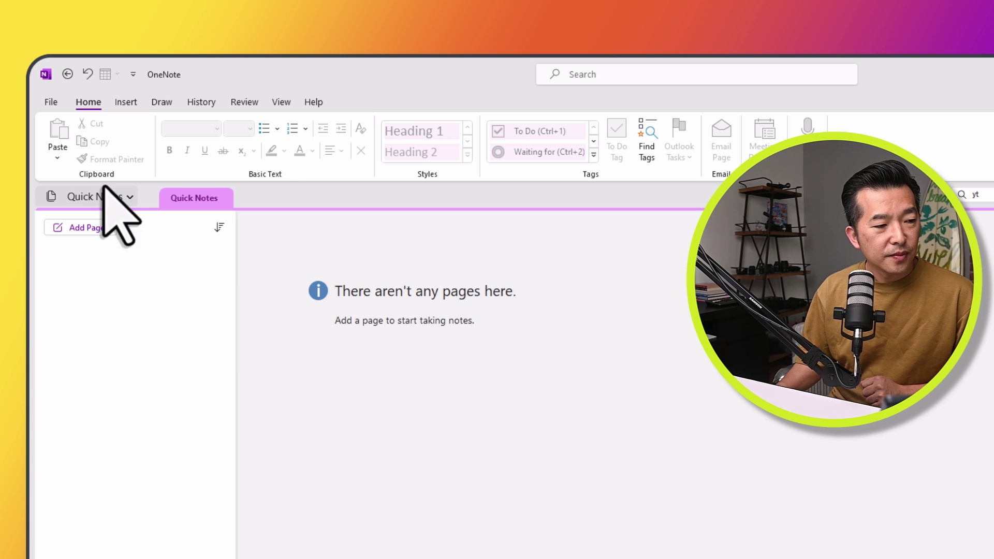
{"action": "left_click", "coordinate": [49, 102]}
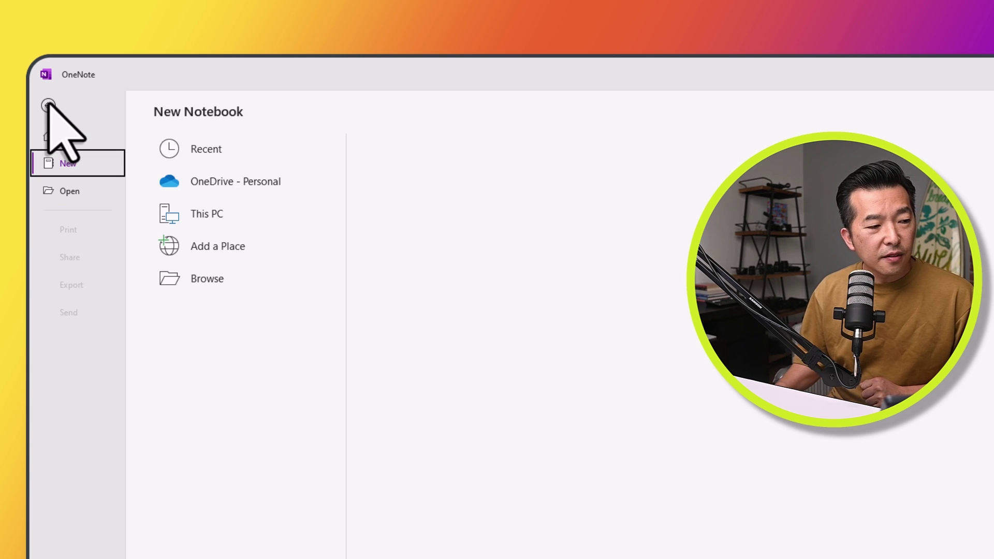
{"action": "left_click", "coordinate": [227, 182]}
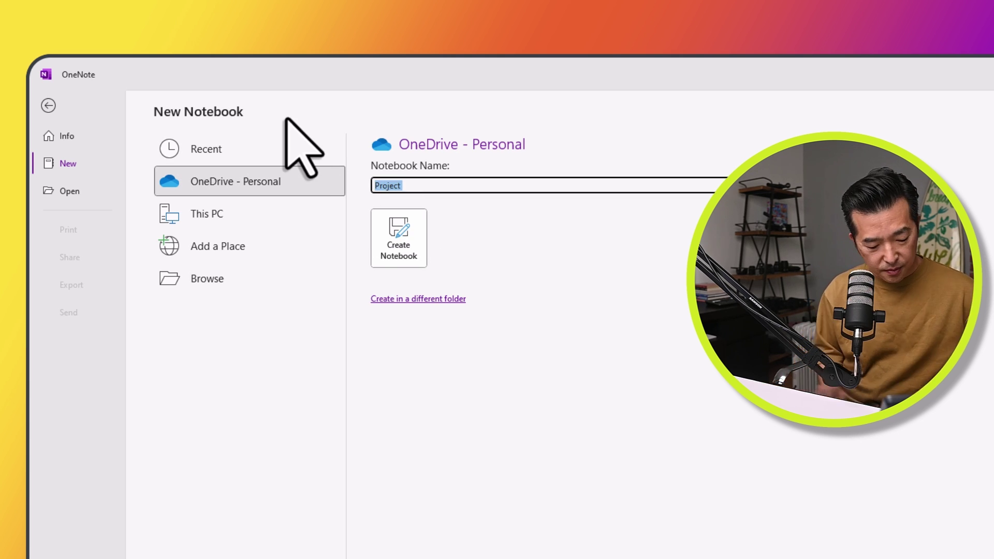
{"action": "key", "text": "End"}
{"action": "type", "text": "A"}
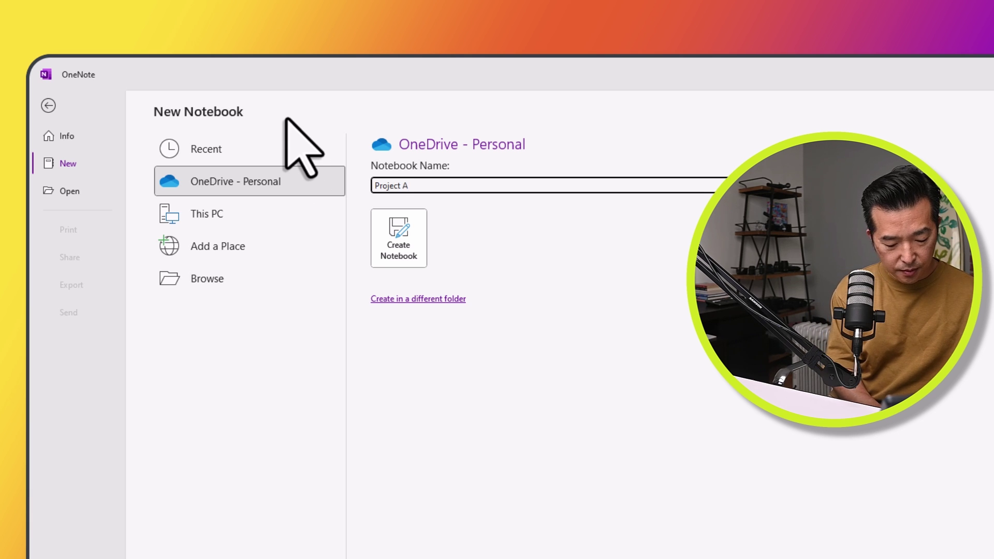
{"action": "left_click", "coordinate": [396, 239]}
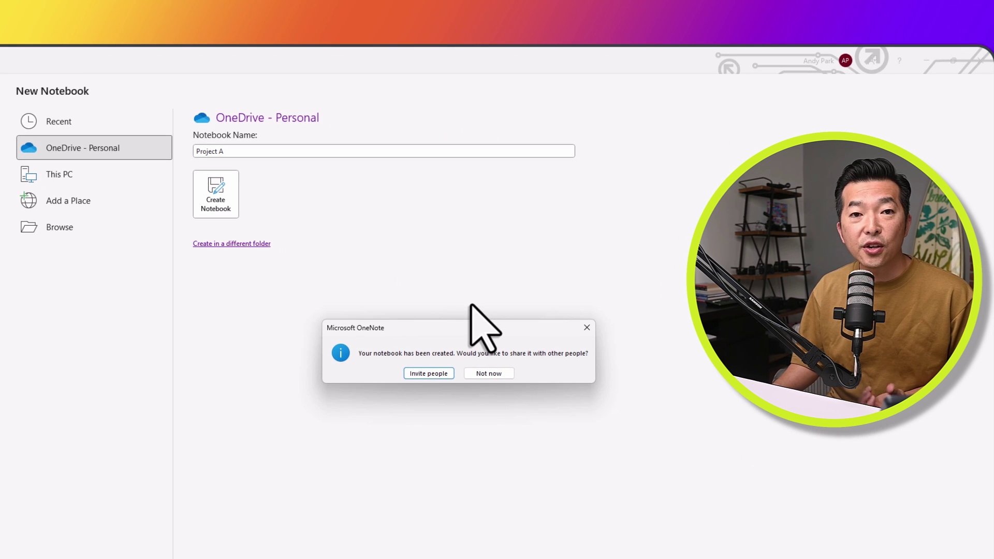
{"action": "left_click", "coordinate": [497, 373]}
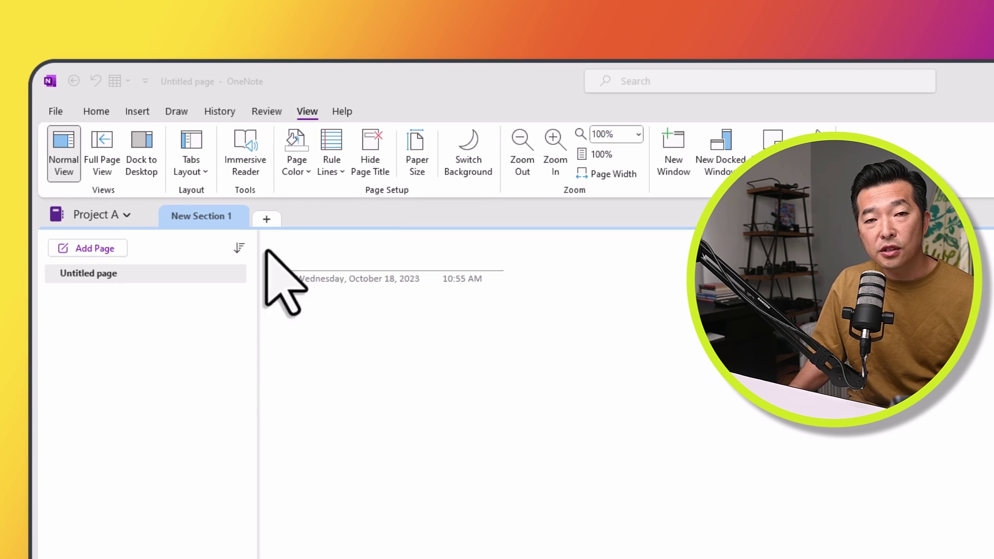
Add New Section 2 and New Section 3, keeping their default names.
{"action": "left_click", "coordinate": [267, 221]}
{"action": "left_click", "coordinate": [358, 217]}
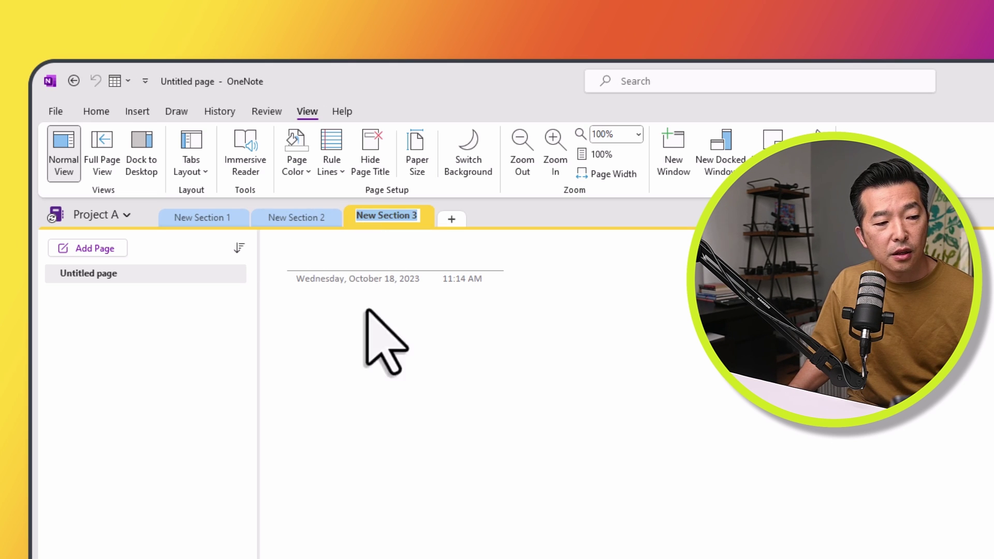
{"action": "key", "text": "Return"}
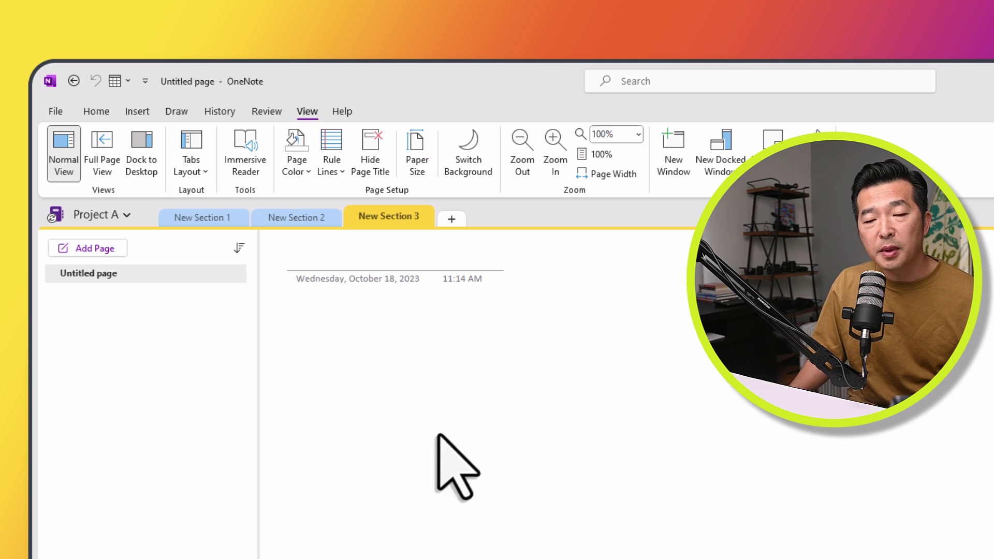
Rename New Sections 1–3 to 'Marketing campaign', 'Social Strategy' and 'Email marketing campaign'.
{"action": "right_click", "coordinate": [210, 218]}
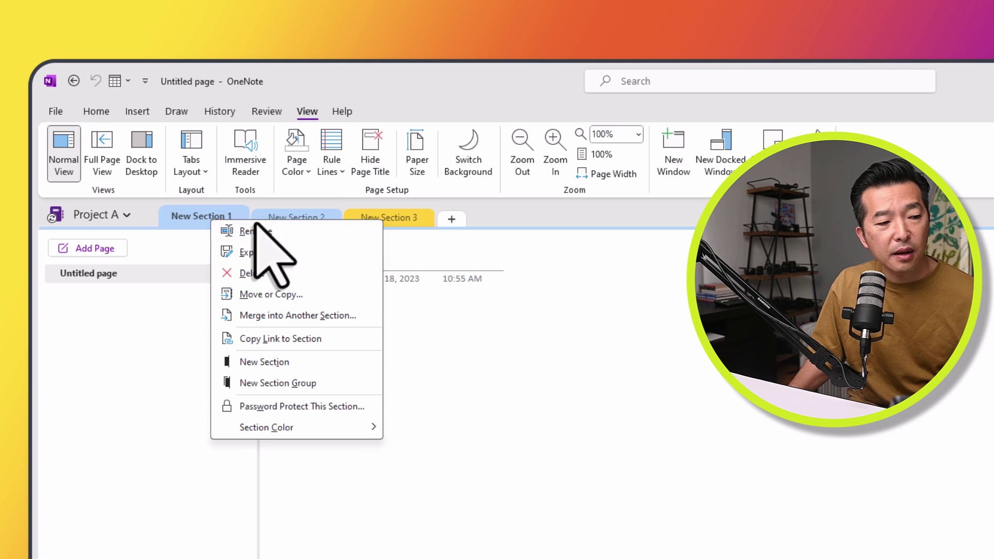
{"action": "left_click", "coordinate": [290, 232]}
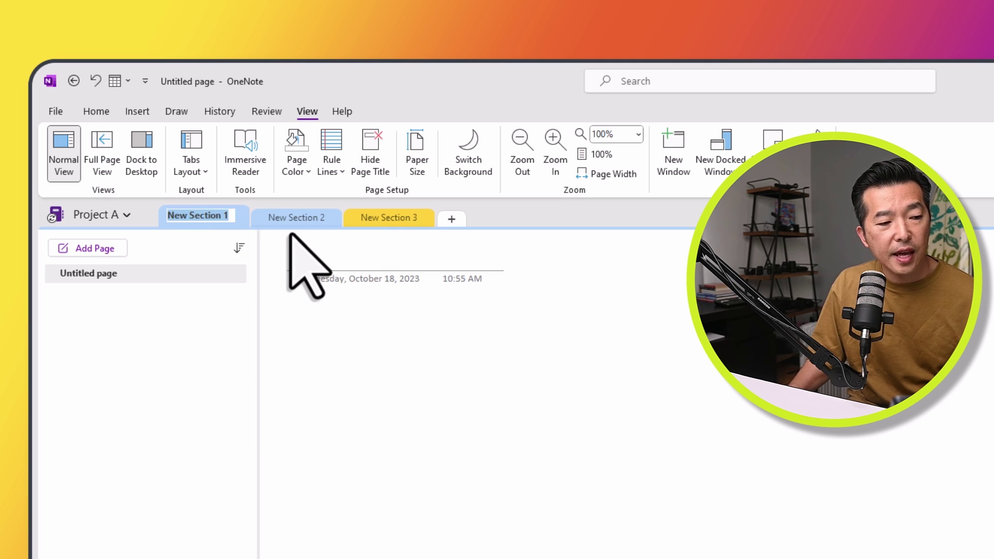
{"action": "type", "text": "Marketing campai"}
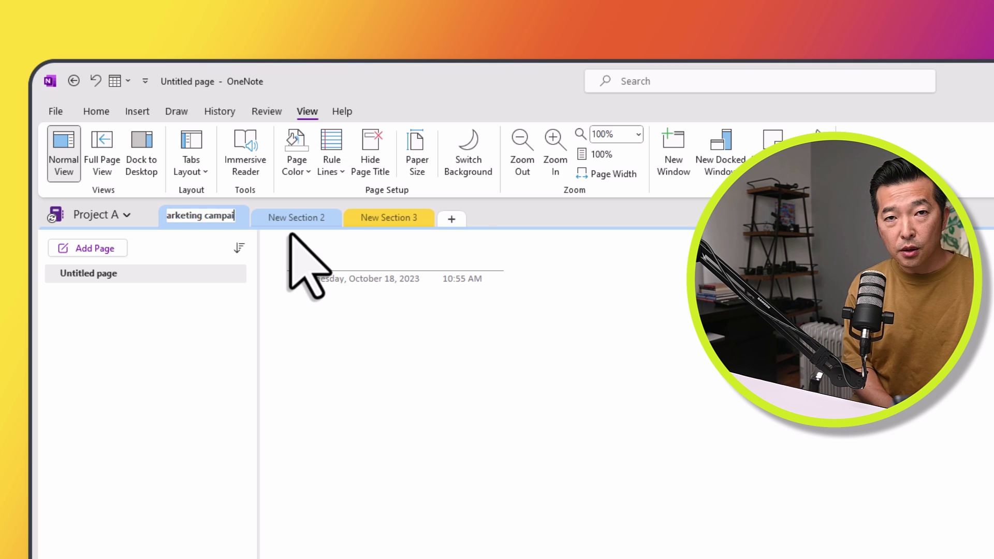
{"action": "type", "text": "gn"}
{"action": "key", "text": "Return"}
{"action": "right_click", "coordinate": [311, 219]}
{"action": "left_click", "coordinate": [355, 226]}
{"action": "type", "text": "Social Str"}
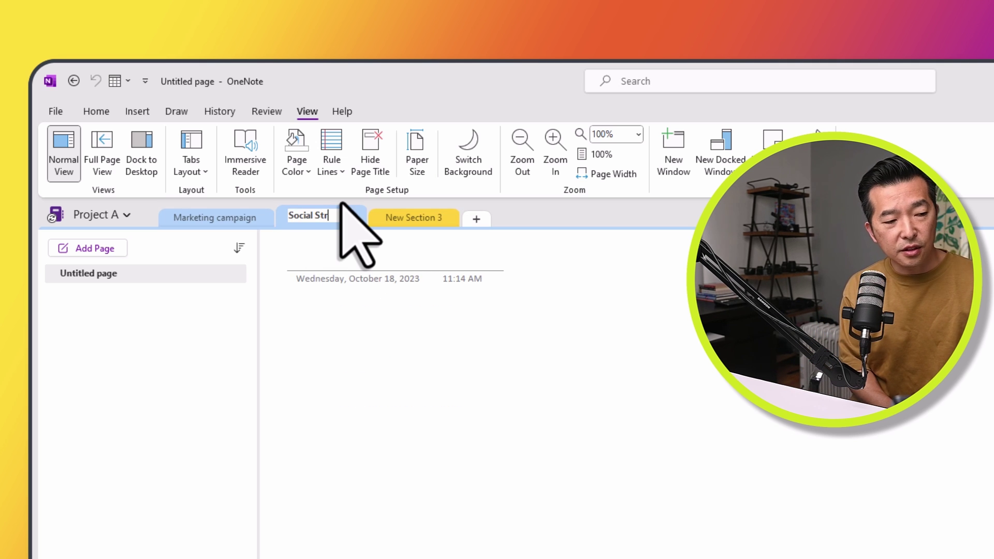
{"action": "type", "text": "ategy"}
{"action": "key", "text": "Return"}
{"action": "right_click", "coordinate": [412, 216]}
{"action": "left_click", "coordinate": [475, 227]}
{"action": "type", "text": "Email market"}
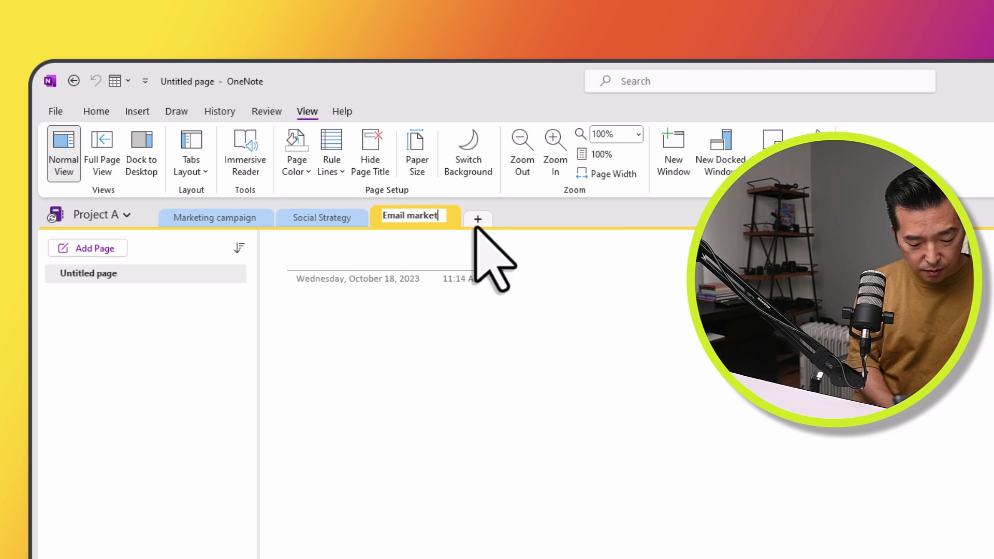
{"action": "key", "text": "Return"}
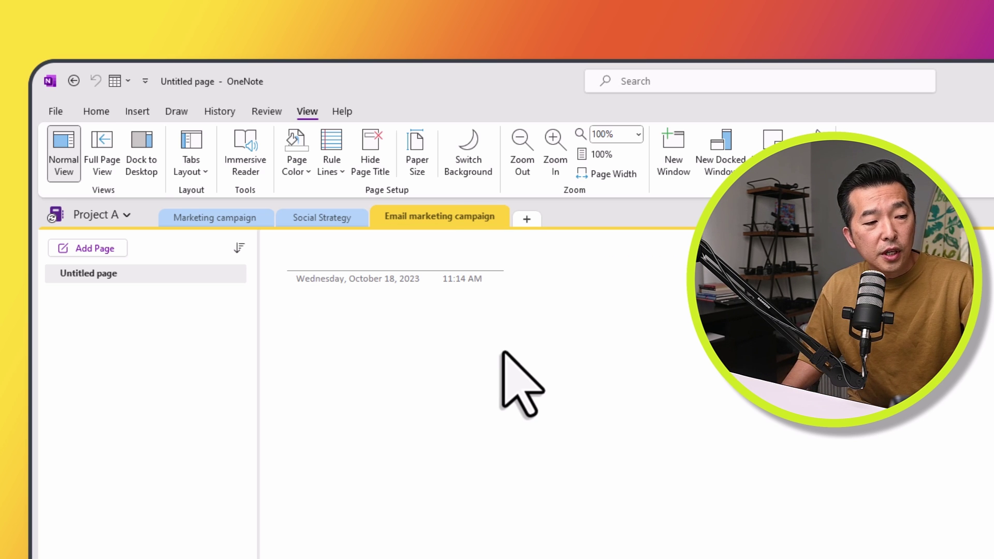
Set the Marketing campaign section's colour to Green.
{"action": "right_click", "coordinate": [214, 217]}
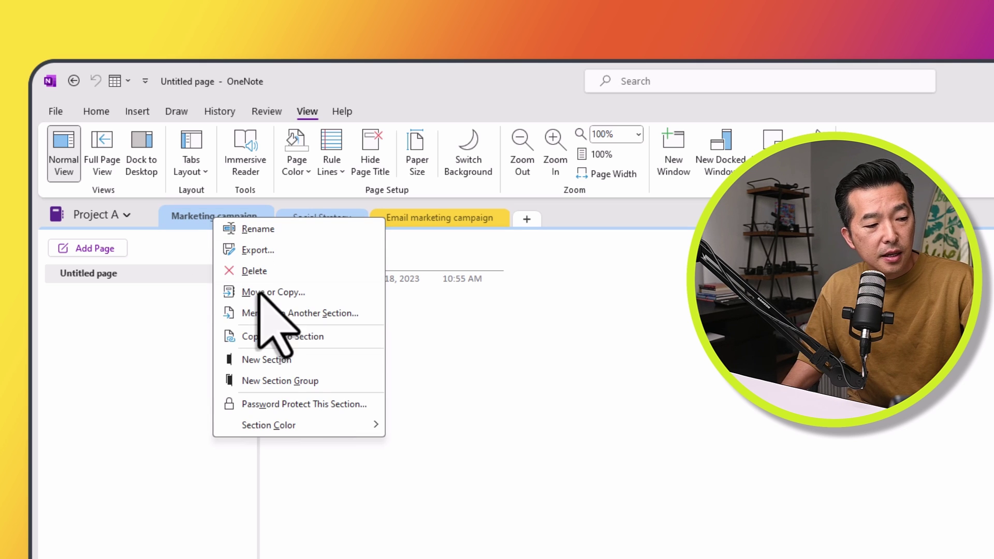
{"action": "mouse_move", "coordinate": [305, 426]}
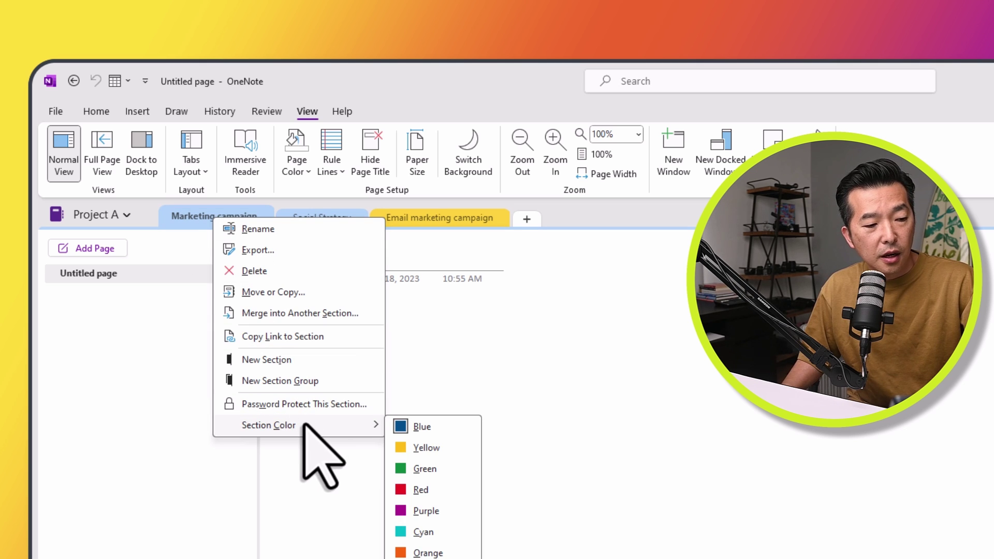
{"action": "left_click", "coordinate": [417, 469]}
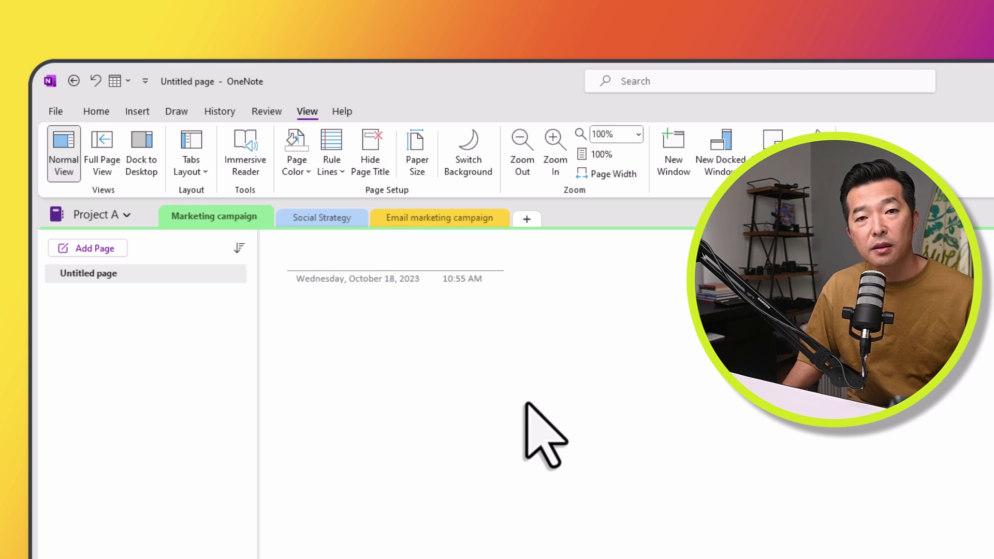
Create a new section group in Project A and name it 'Marketing'.
{"action": "right_click", "coordinate": [467, 217]}
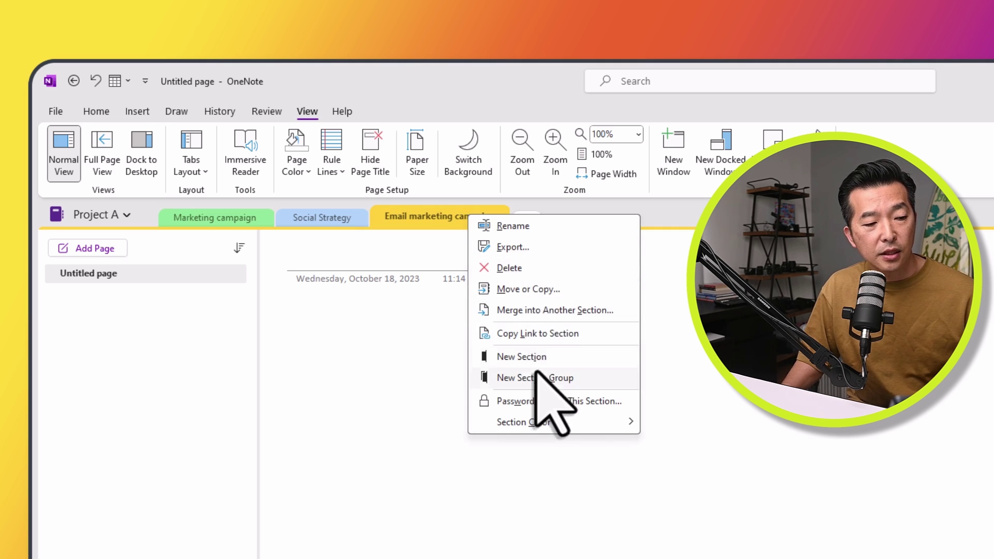
{"action": "key", "text": "Escape"}
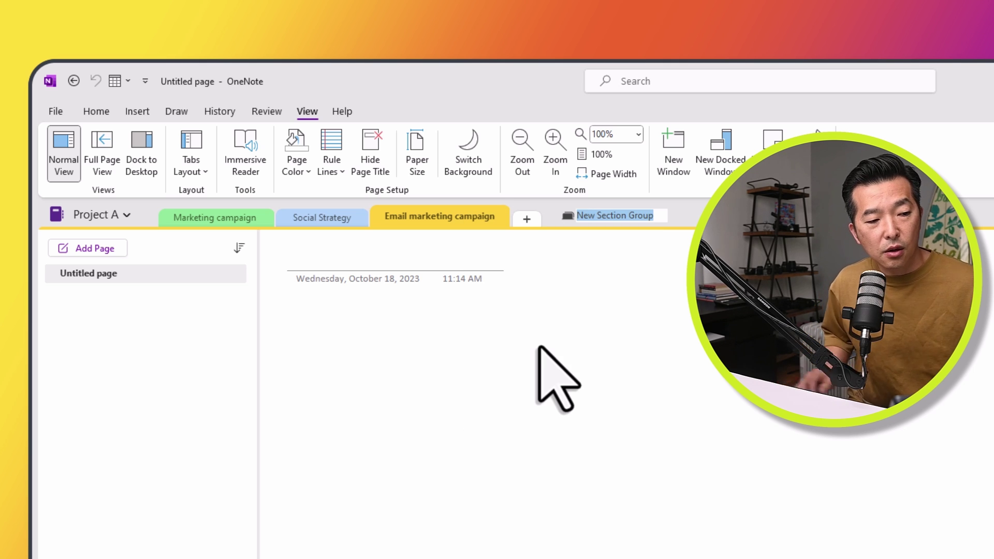
{"action": "type", "text": "Marketing"}
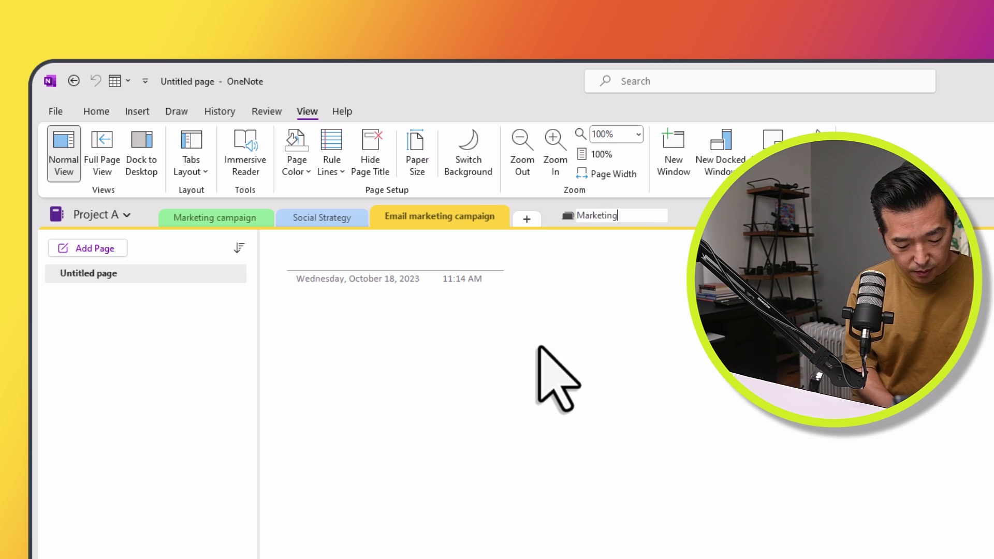
{"action": "key", "text": "Return"}
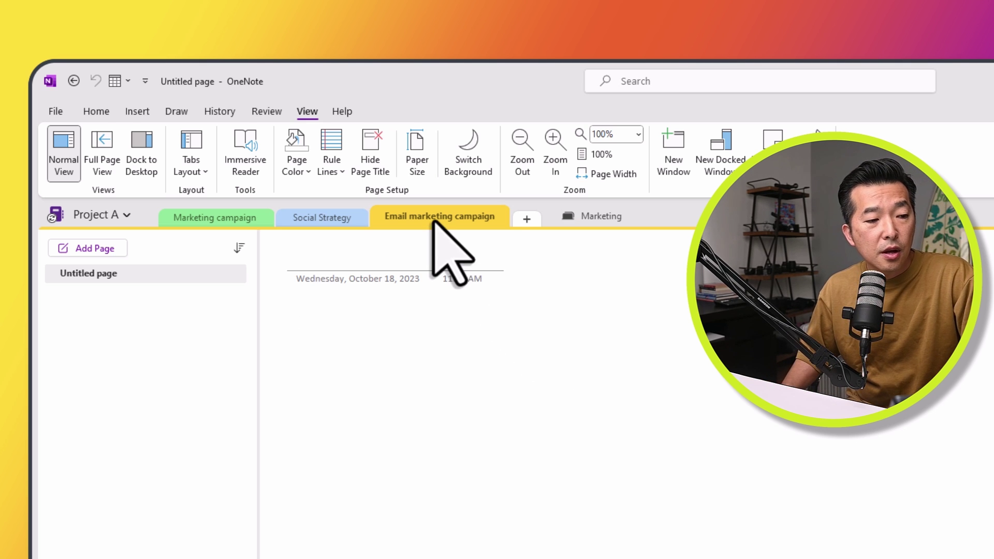
Move the Marketing campaign section into the Marketing group, then return to Project A.
{"action": "left_click", "coordinate": [598, 221]}
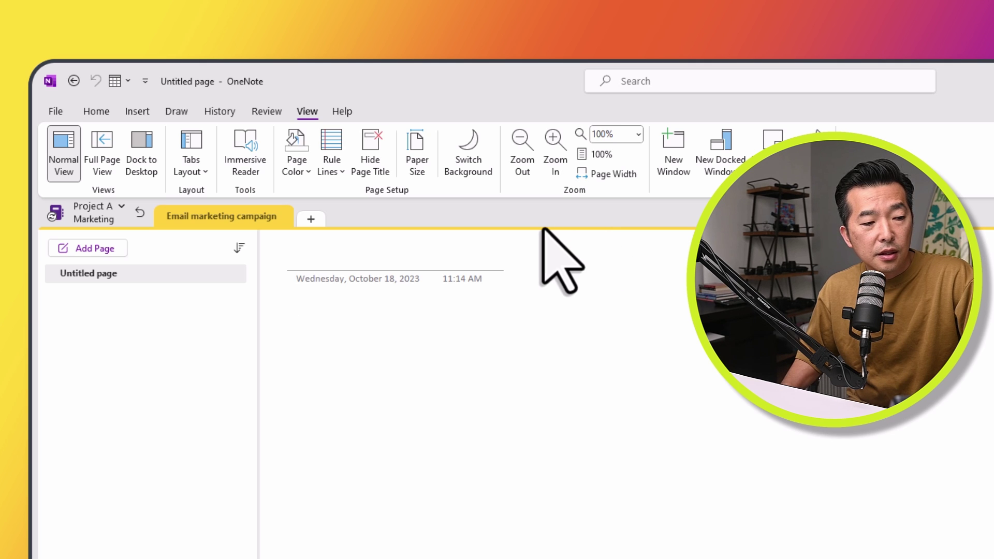
{"action": "left_click", "coordinate": [134, 216]}
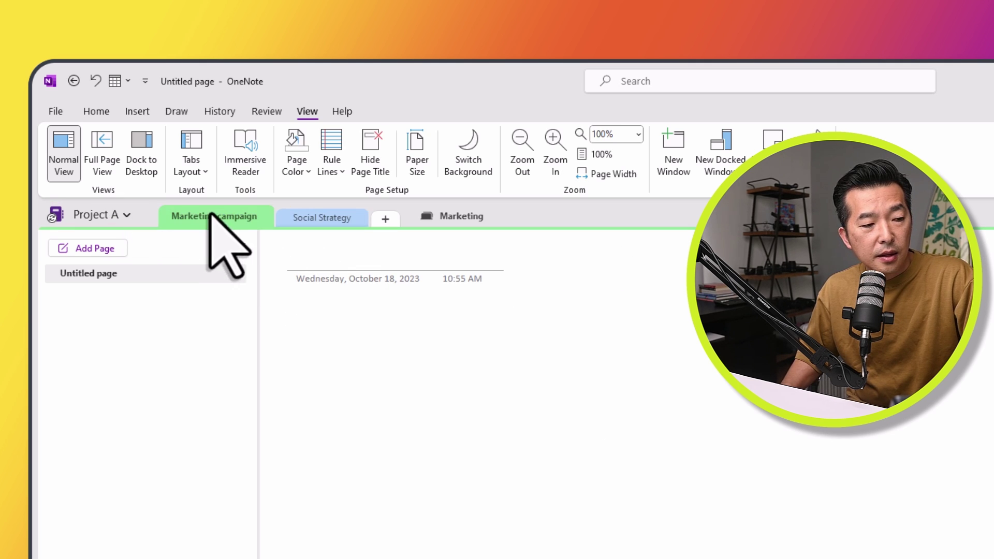
{"action": "left_click_drag", "start_coordinate": [210, 215], "coordinate": [449, 220]}
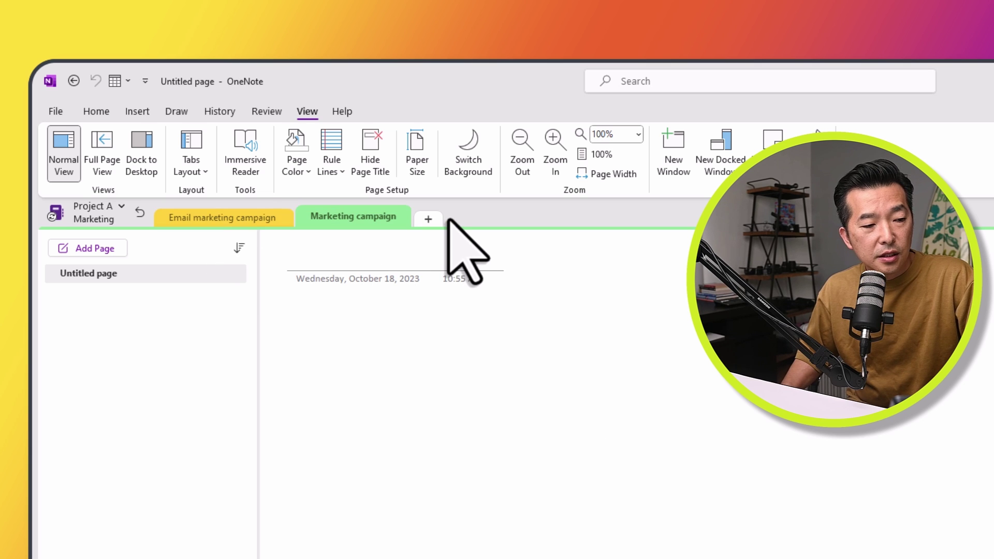
{"action": "left_click", "coordinate": [139, 212]}
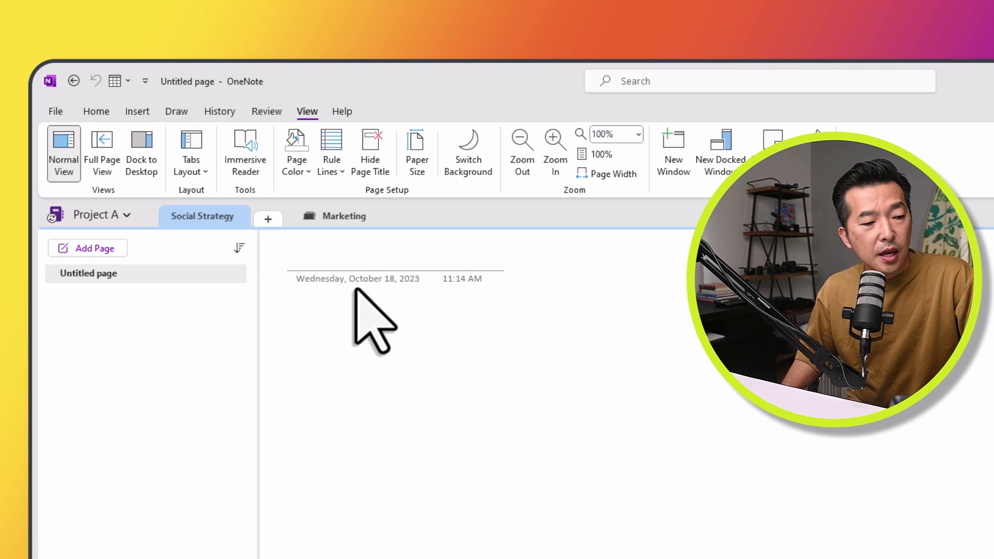
{"action": "left_click", "coordinate": [328, 219]}
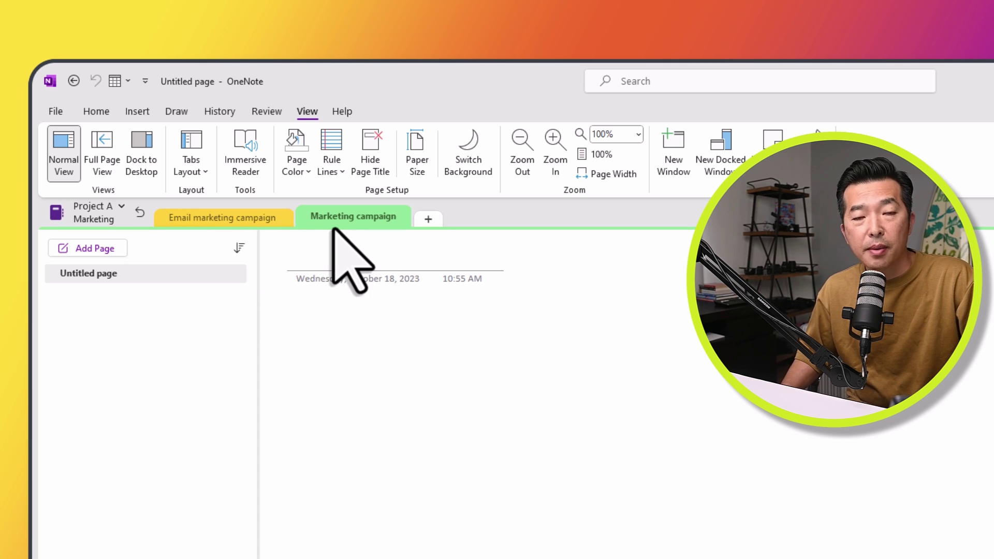
{"action": "left_click", "coordinate": [140, 211]}
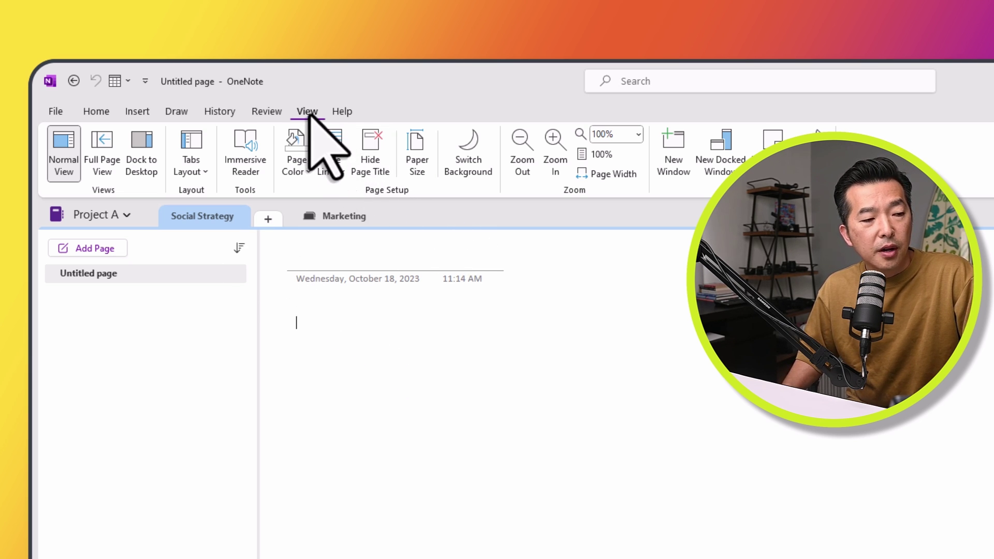
Switch the Tabs Layout to Vertical Tabs.
{"action": "left_click", "coordinate": [202, 172]}
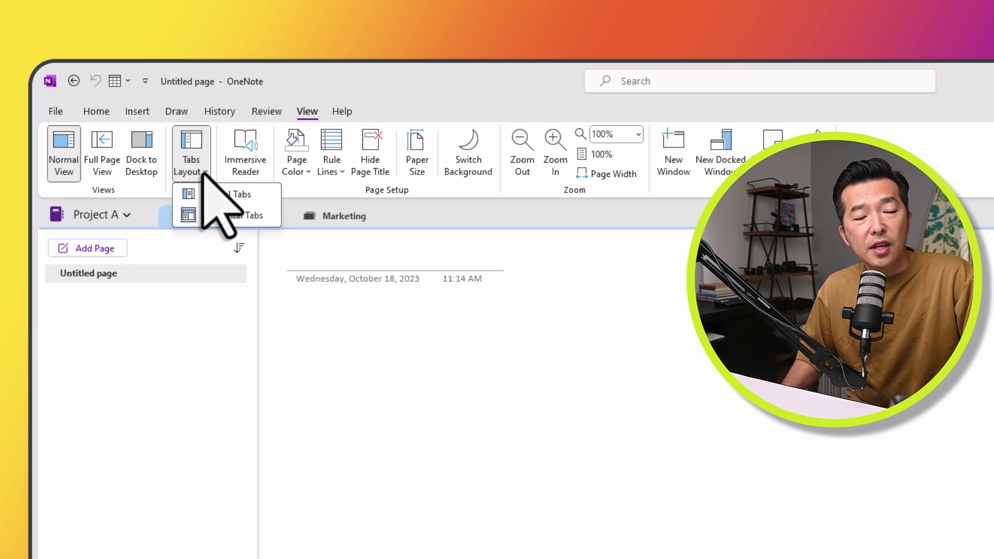
{"action": "left_click", "coordinate": [224, 195]}
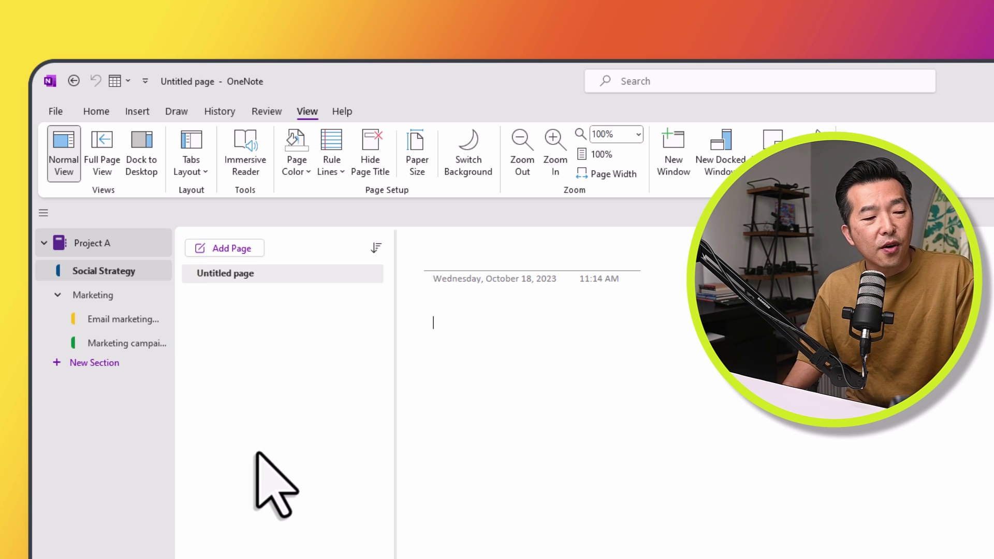
Collapse and re-expand the Marketing group, then open Email marketing campaign and Marketing campaign.
{"action": "left_click", "coordinate": [58, 294]}
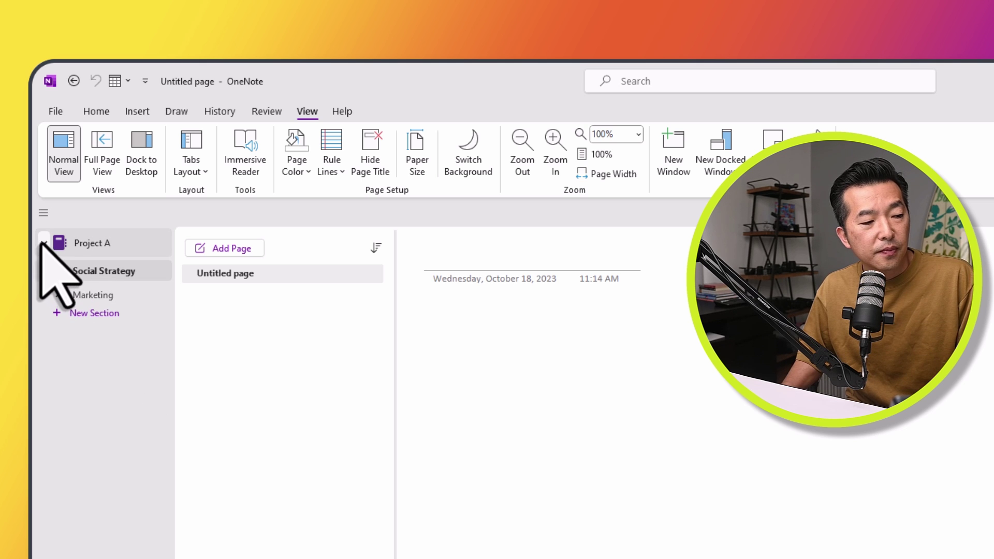
{"action": "left_click", "coordinate": [55, 294]}
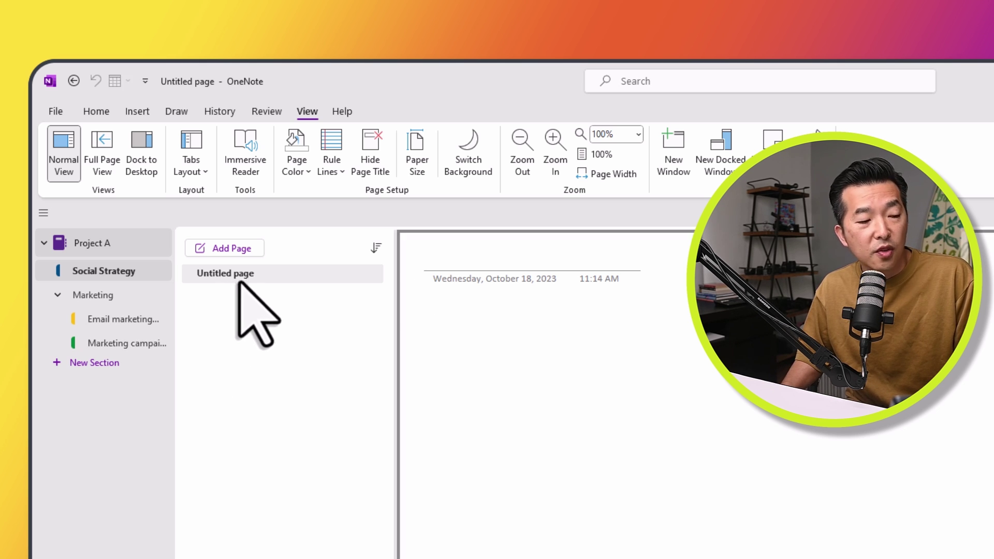
{"action": "left_click", "coordinate": [128, 319]}
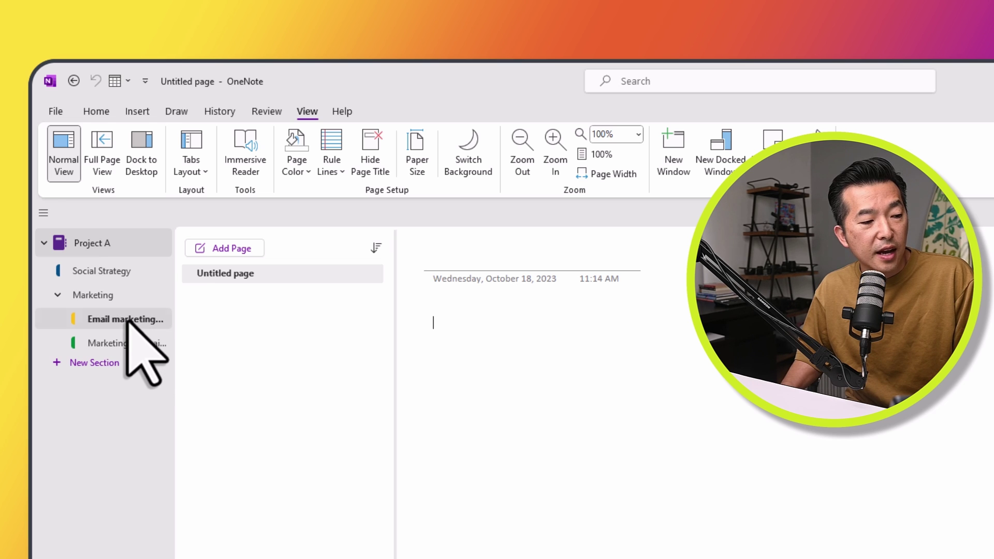
{"action": "left_click", "coordinate": [127, 341]}
{"action": "mouse_move", "coordinate": [126, 325]}
{"action": "left_mouse_down"}
{"action": "mouse_move", "coordinate": [100, 278]}
{"action": "mouse_move", "coordinate": [217, 275]}
{"action": "mouse_move", "coordinate": [239, 290]}
{"action": "left_mouse_up"}
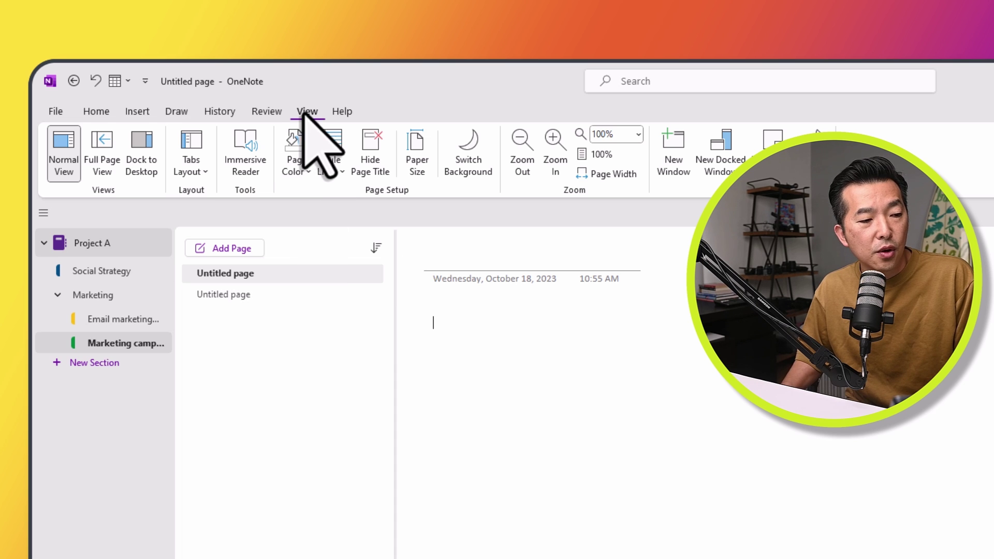
{"action": "left_click", "coordinate": [203, 174]}
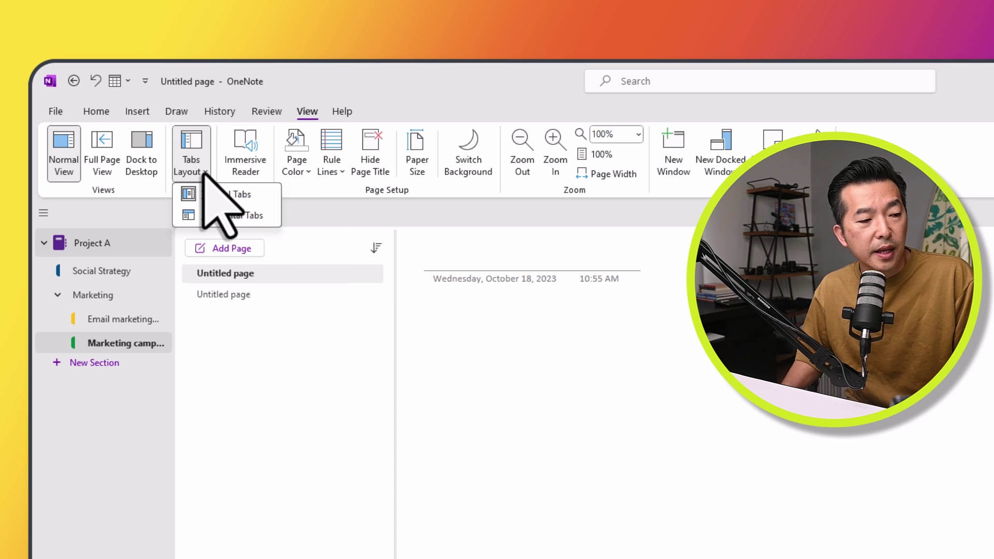
{"action": "left_click", "coordinate": [230, 216]}
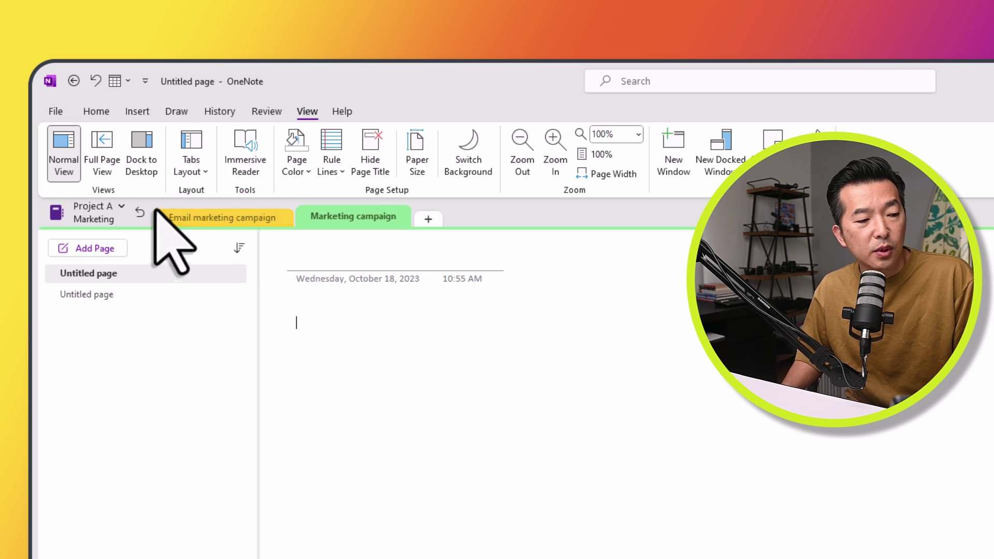
{"action": "left_click", "coordinate": [199, 150]}
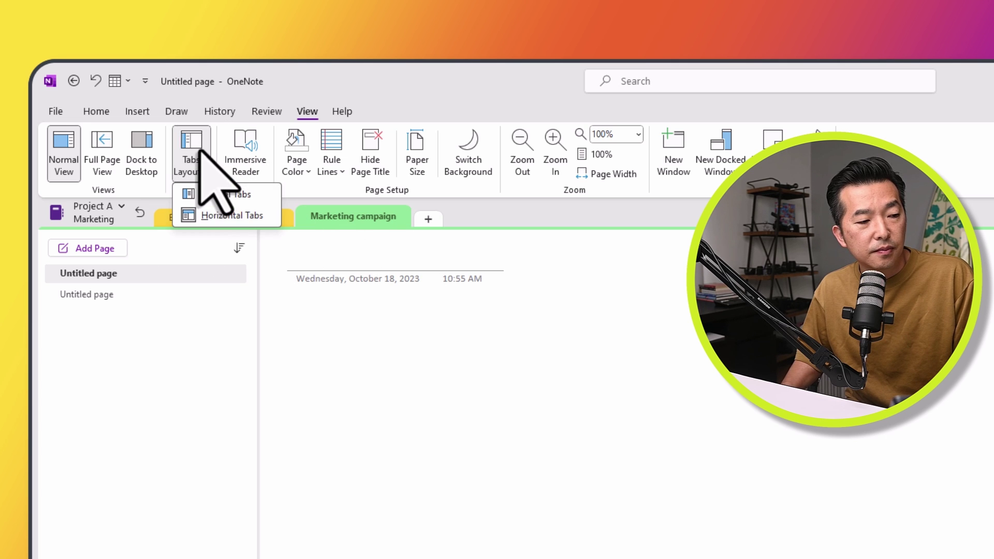
{"action": "left_click", "coordinate": [211, 195]}
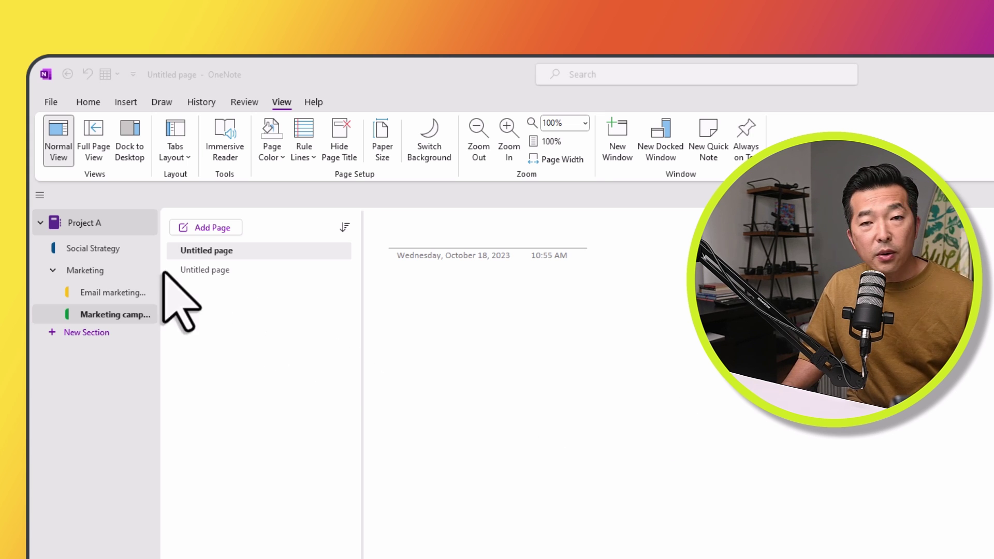
In Social Strategy, add a page titled 'Meeting notes' plus two more untitled pages.
{"action": "left_click", "coordinate": [100, 249]}
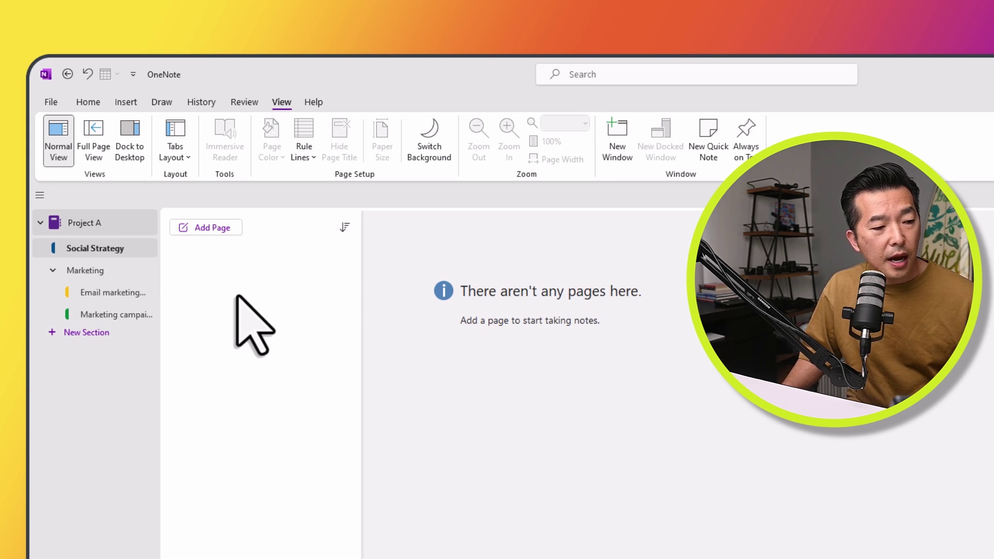
{"action": "left_click", "coordinate": [212, 228]}
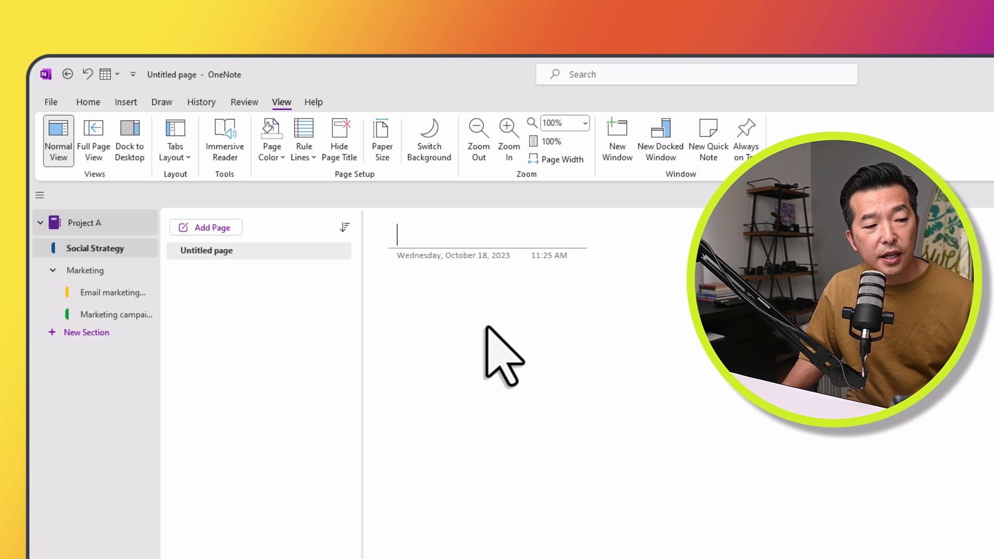
{"action": "type", "text": "Meeting notes"}
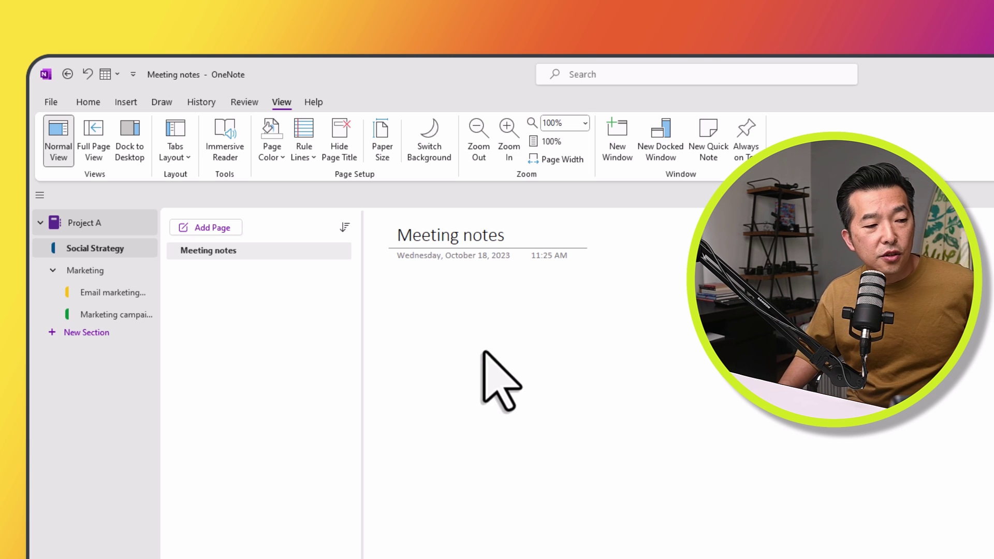
{"action": "left_click", "coordinate": [224, 228]}
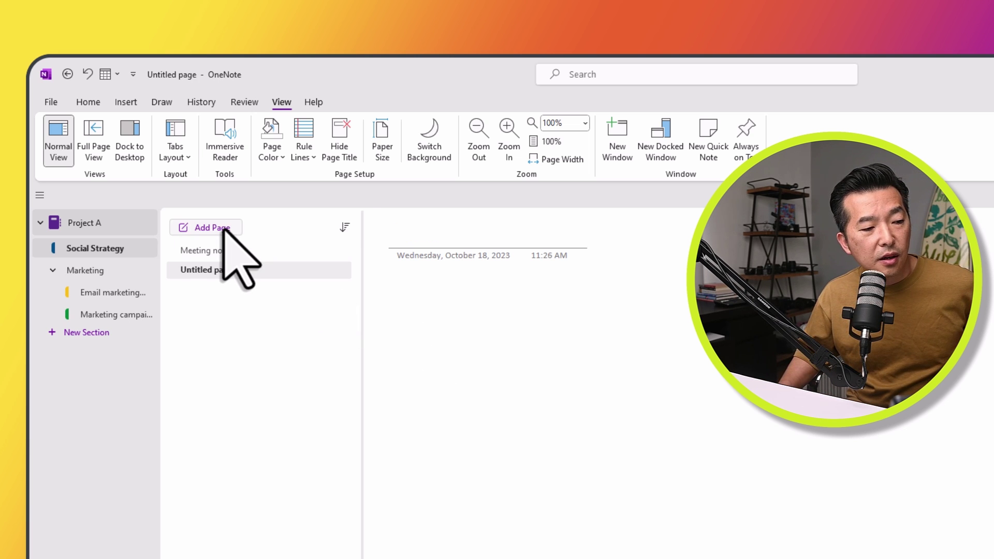
{"action": "left_click", "coordinate": [223, 228]}
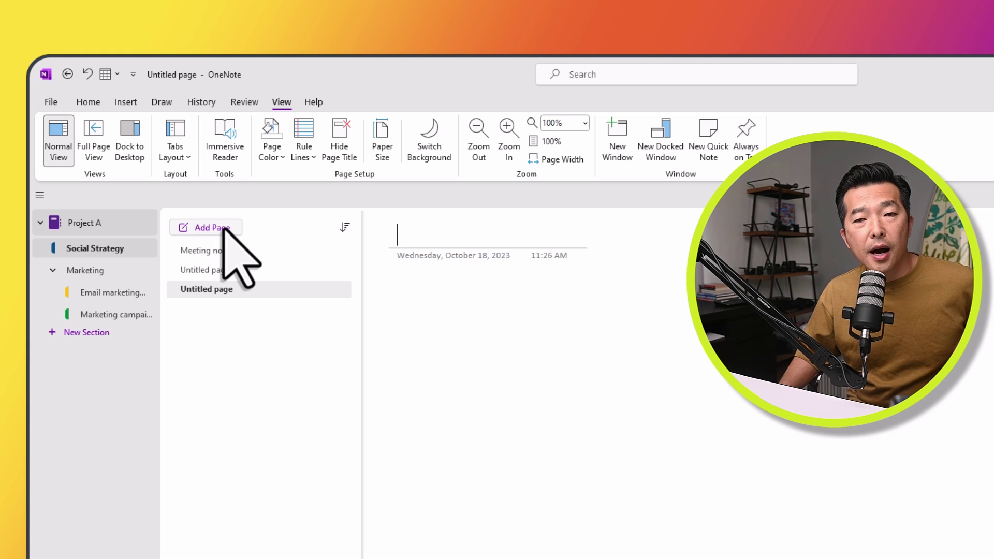
Rename the untitled page below Meeting notes to 'Tasks'.
{"action": "right_click", "coordinate": [224, 270]}
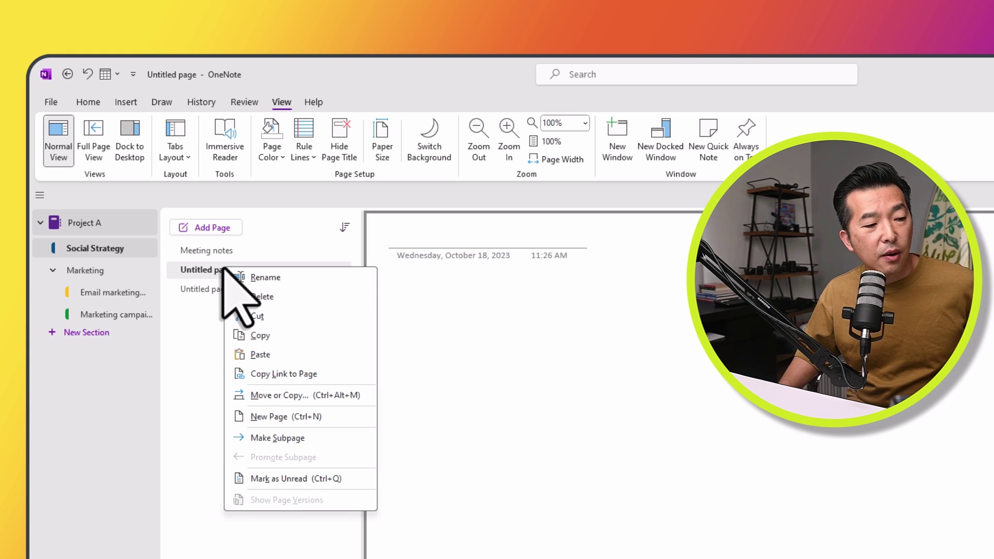
{"action": "left_click", "coordinate": [272, 278]}
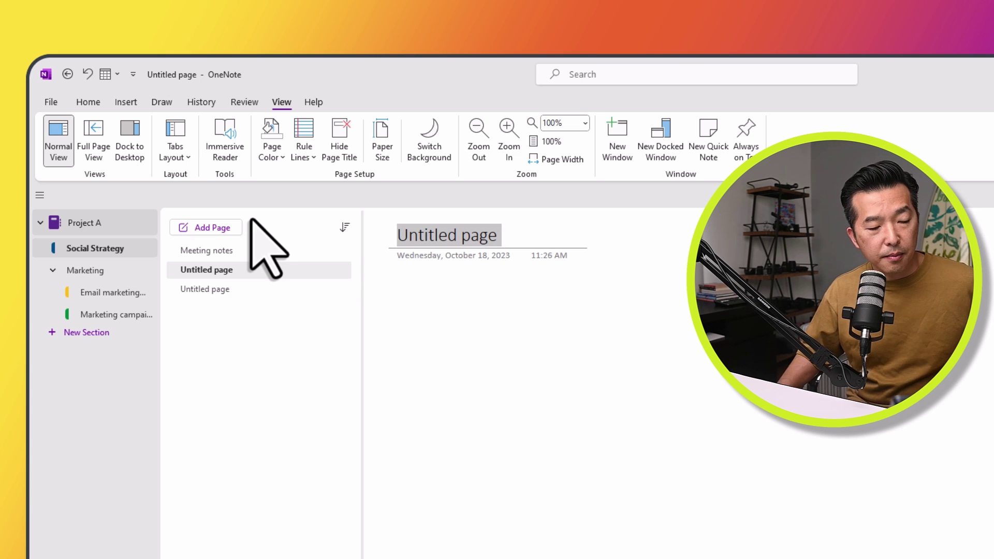
{"action": "type", "text": "Tasks"}
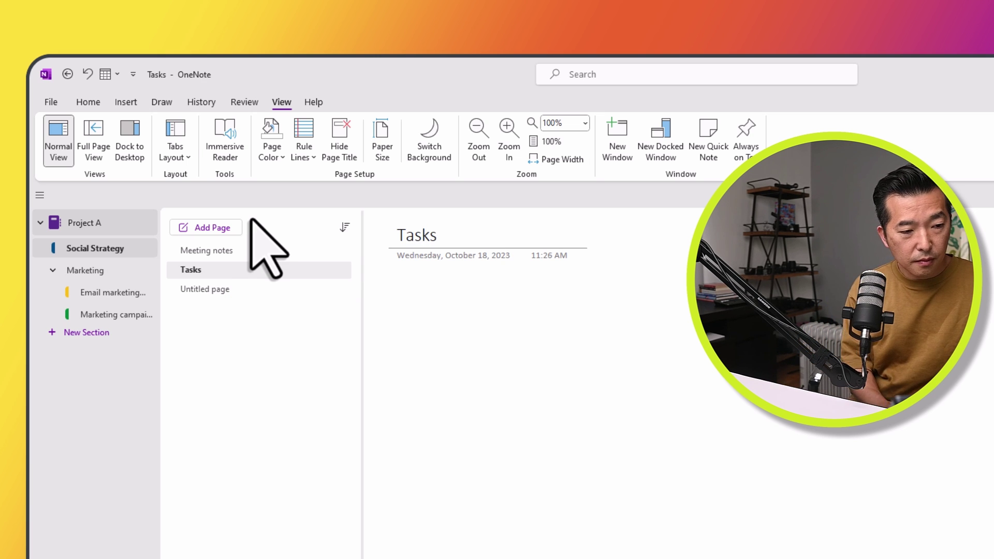
{"action": "key", "text": "Return"}
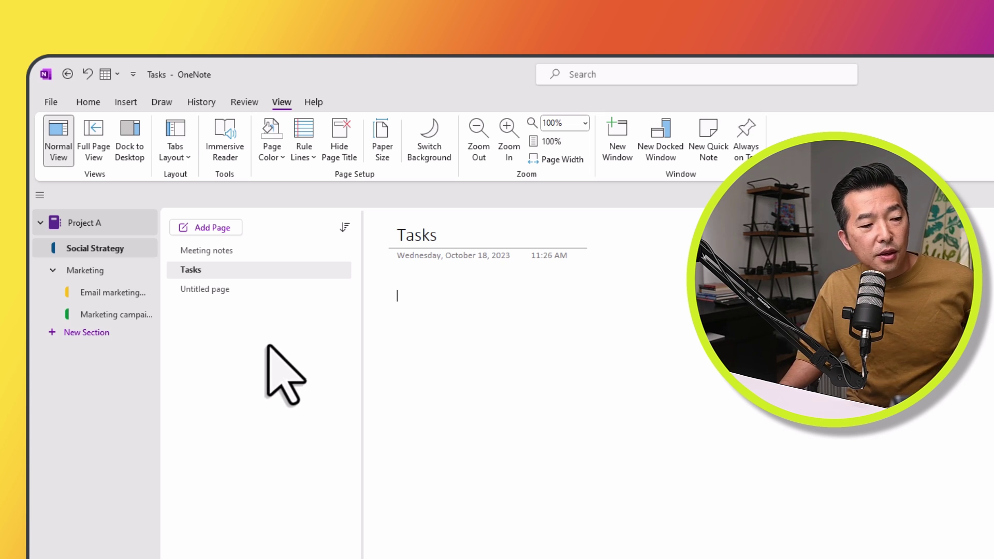
Add a new page and indent it as a subpage under Meeting notes.
{"action": "left_click", "coordinate": [217, 250]}
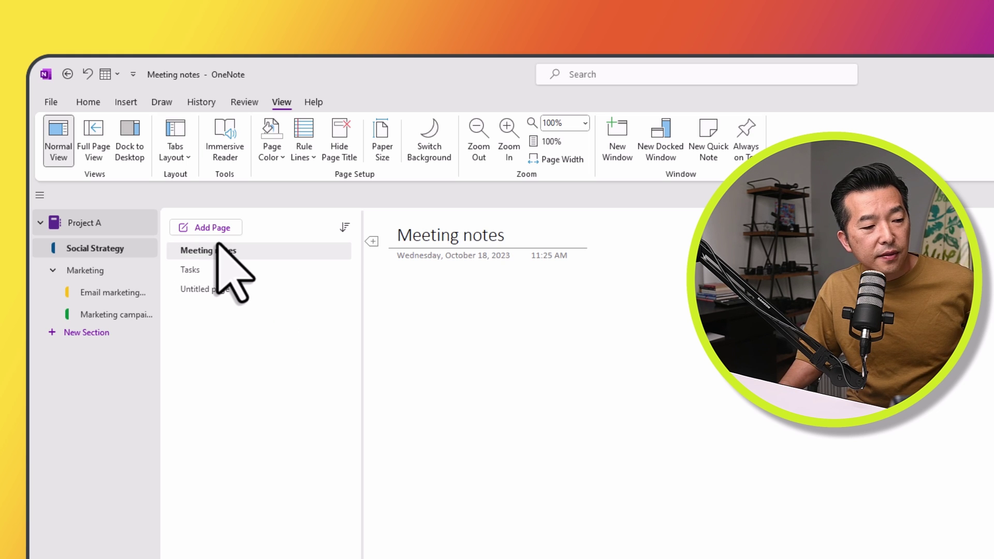
{"action": "left_click", "coordinate": [223, 229]}
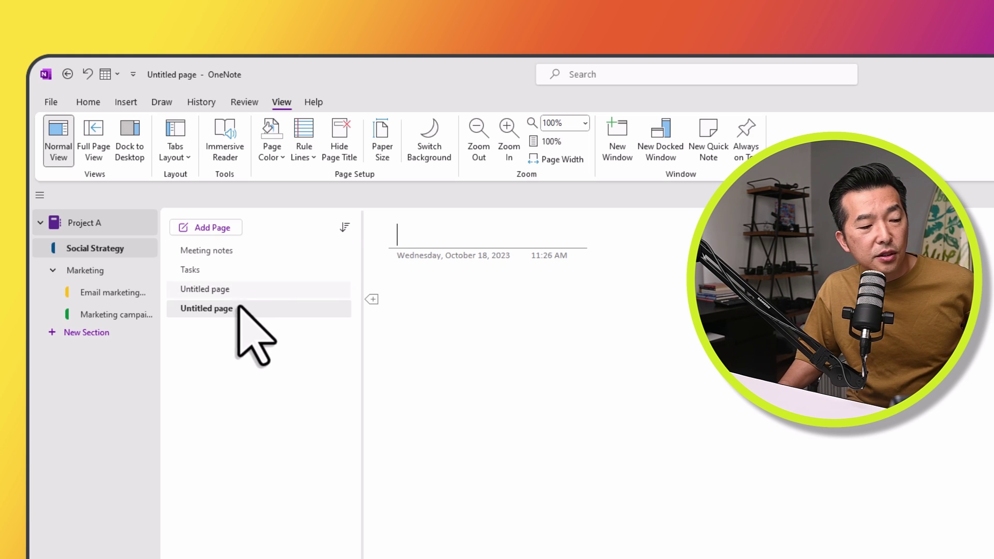
{"action": "left_click_drag", "start_coordinate": [234, 310], "coordinate": [231, 269]}
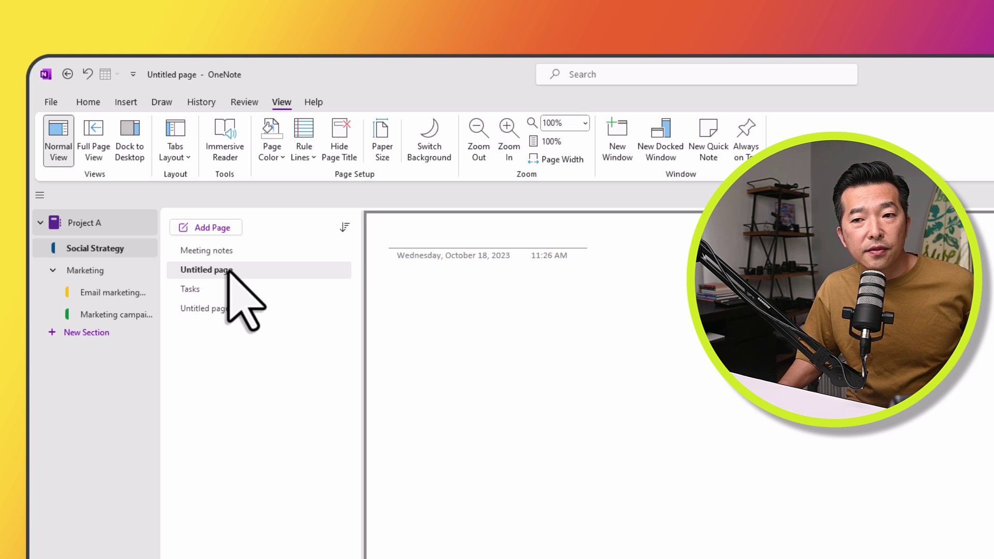
{"action": "left_click_drag", "start_coordinate": [228, 270], "coordinate": [251, 270]}
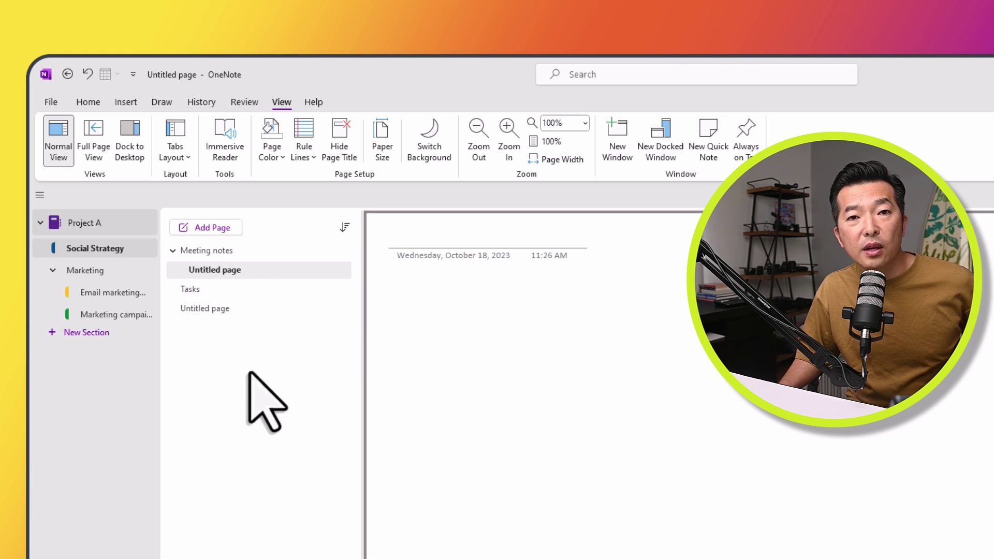
Indent the remaining untitled page as a subpage of Tasks with Alt+Shift+Right.
{"action": "left_click", "coordinate": [202, 309]}
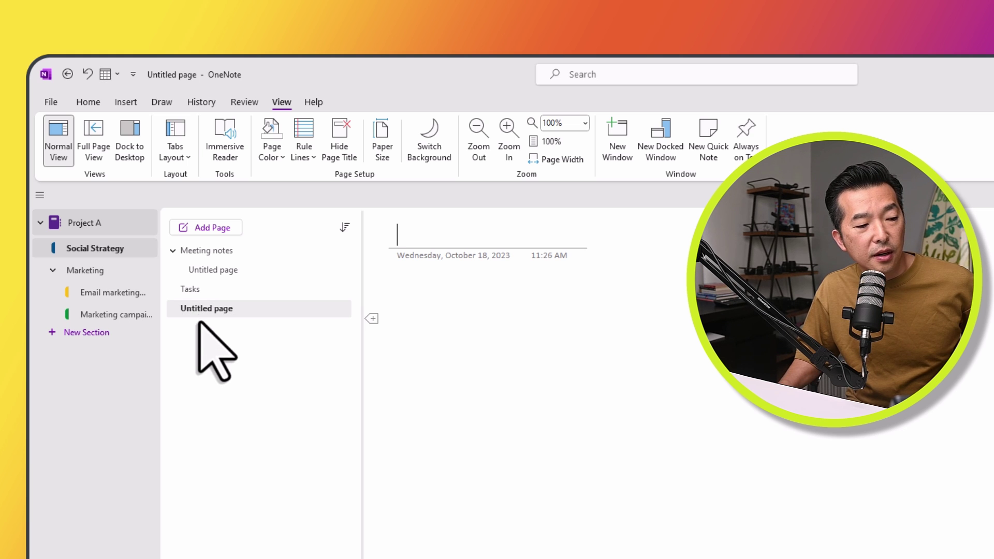
{"action": "left_click", "coordinate": [201, 310]}
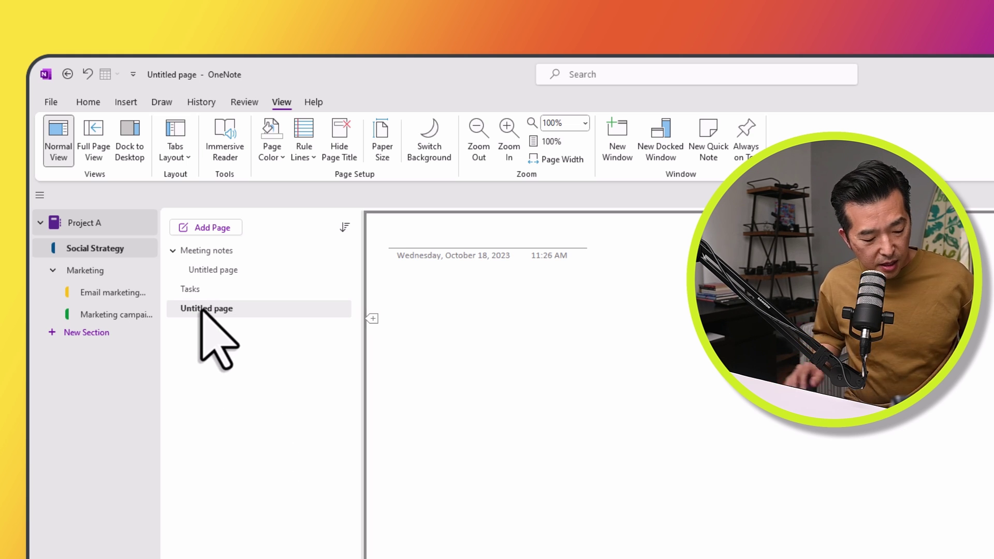
{"action": "key", "text": "alt+shift+Right"}
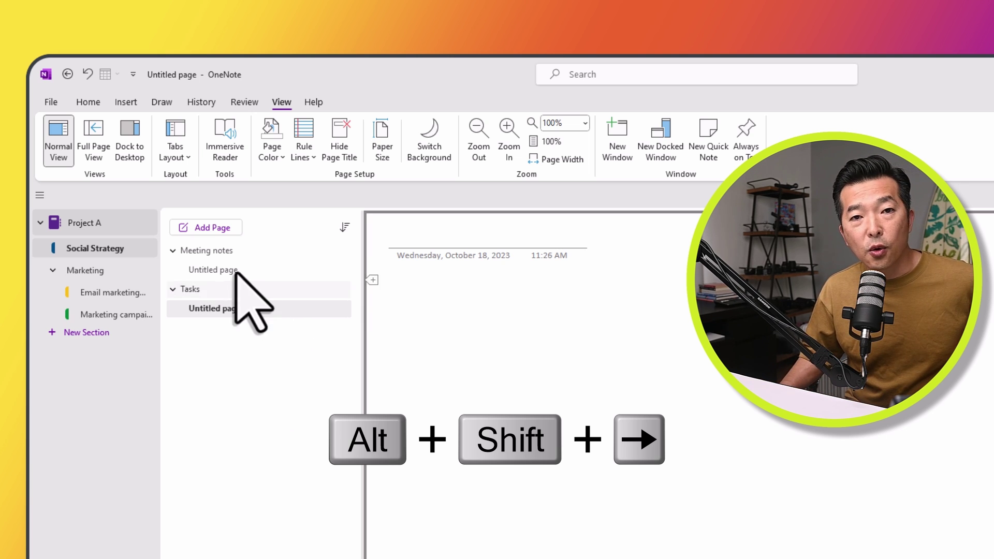
Rename the subpage under Meeting notes to 'Oct 18'.
{"action": "left_click", "coordinate": [217, 270]}
{"action": "right_click", "coordinate": [231, 271]}
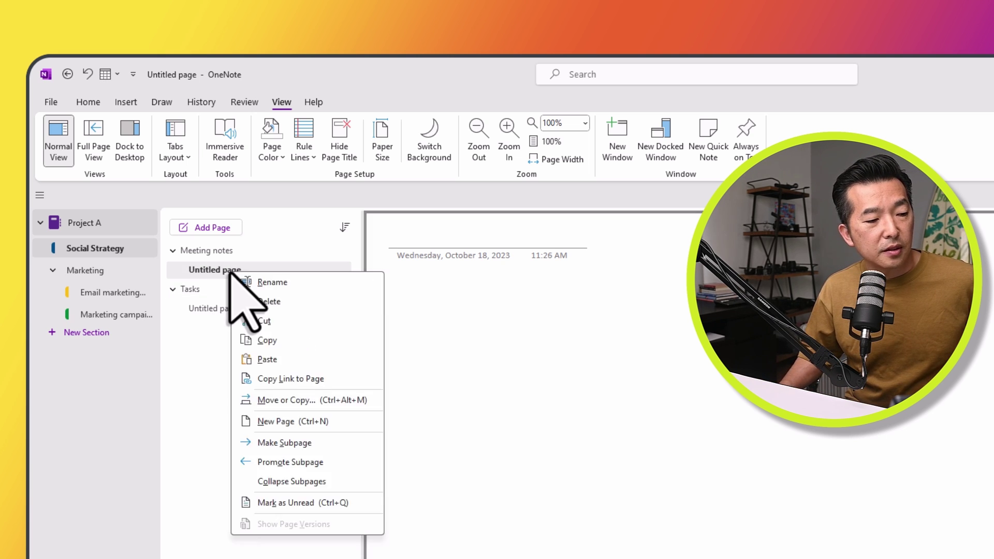
{"action": "left_click", "coordinate": [284, 284]}
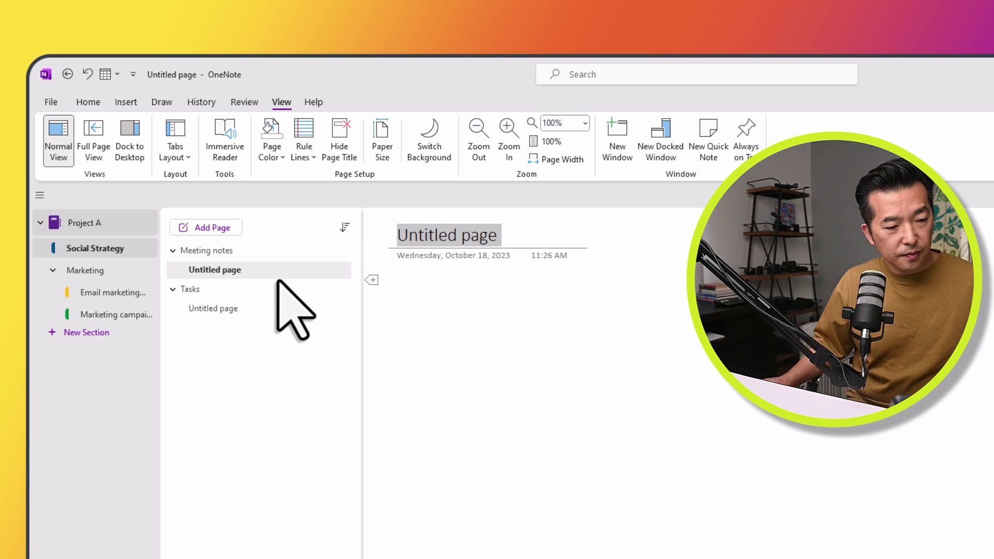
{"action": "type", "text": "Oct 18"}
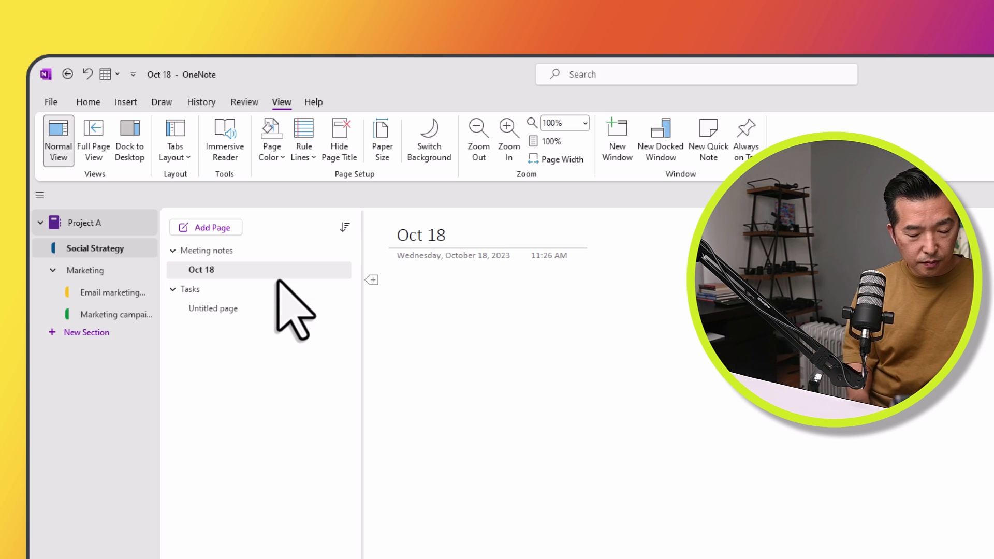
Title the Tasks subpage 'Urgent' and collapse both the Meeting notes and Tasks page groups.
{"action": "left_click", "coordinate": [245, 308]}
{"action": "type", "text": "Urgent"}
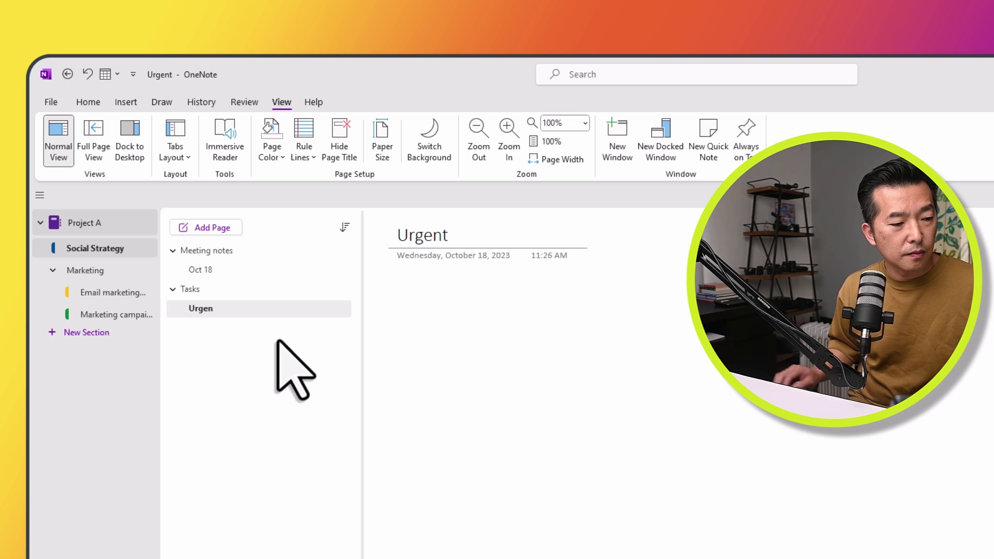
{"action": "key", "text": "Return"}
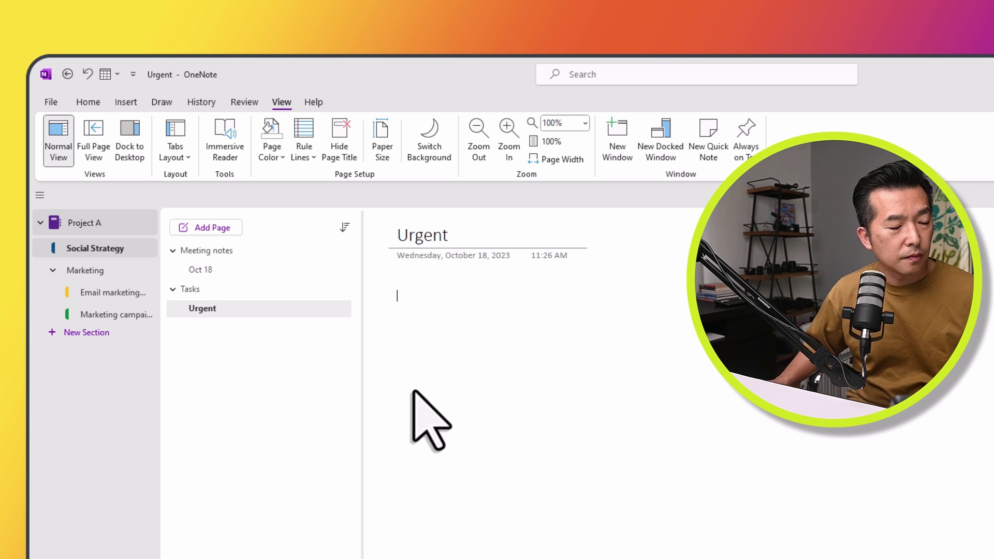
{"action": "left_click", "coordinate": [173, 251]}
{"action": "left_click", "coordinate": [173, 272]}
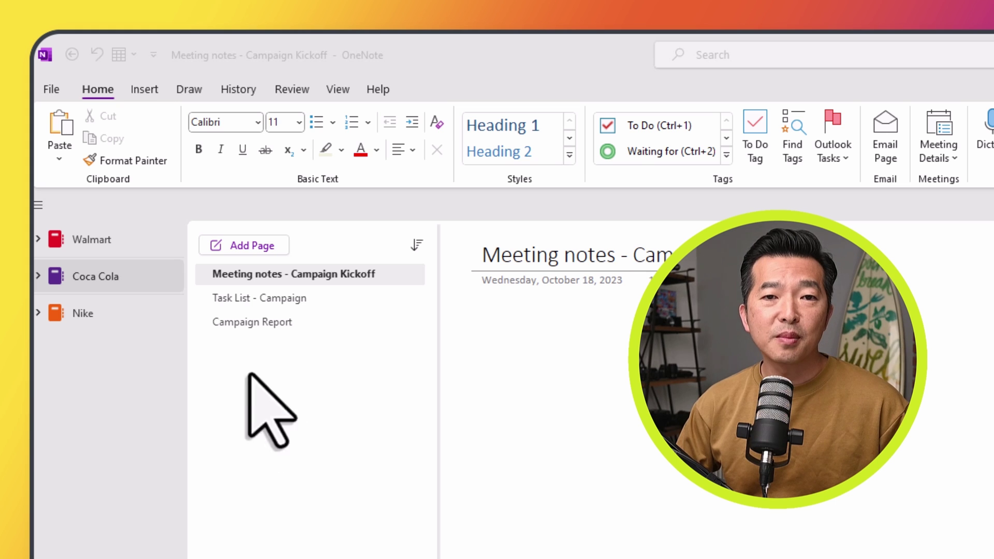
View the Walmart notebook, then open Coca Cola and expand its campaign sections.
{"action": "left_click", "coordinate": [110, 239]}
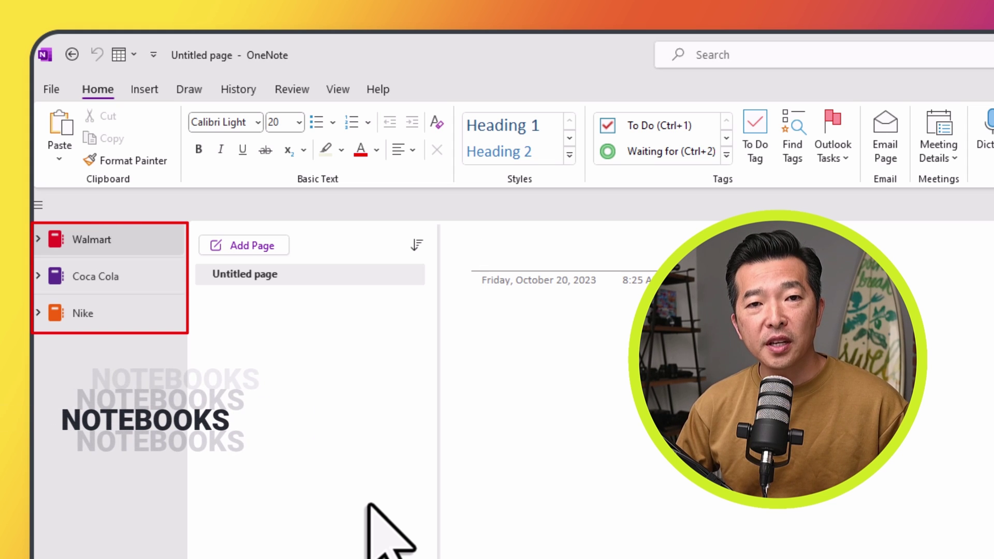
{"action": "left_click", "coordinate": [110, 283]}
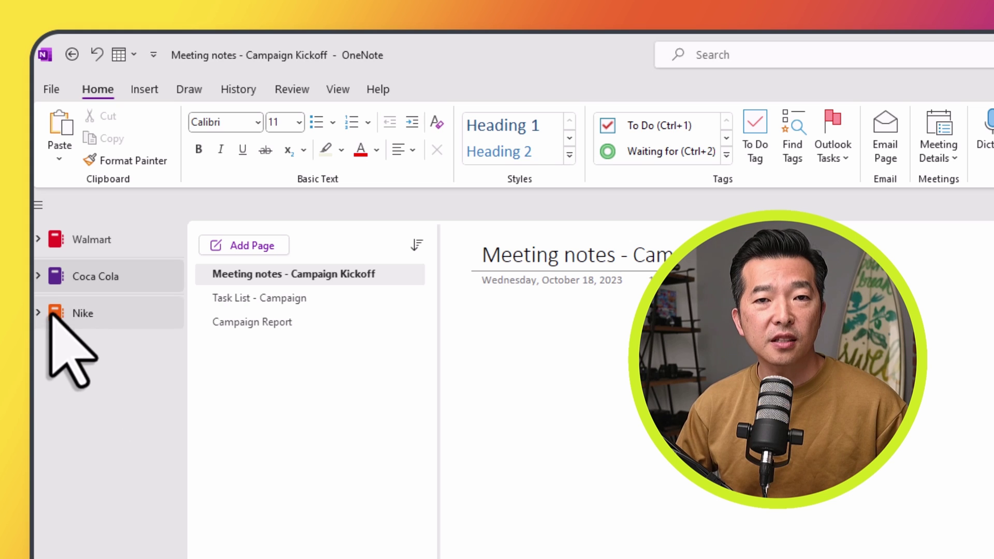
{"action": "left_click", "coordinate": [39, 276]}
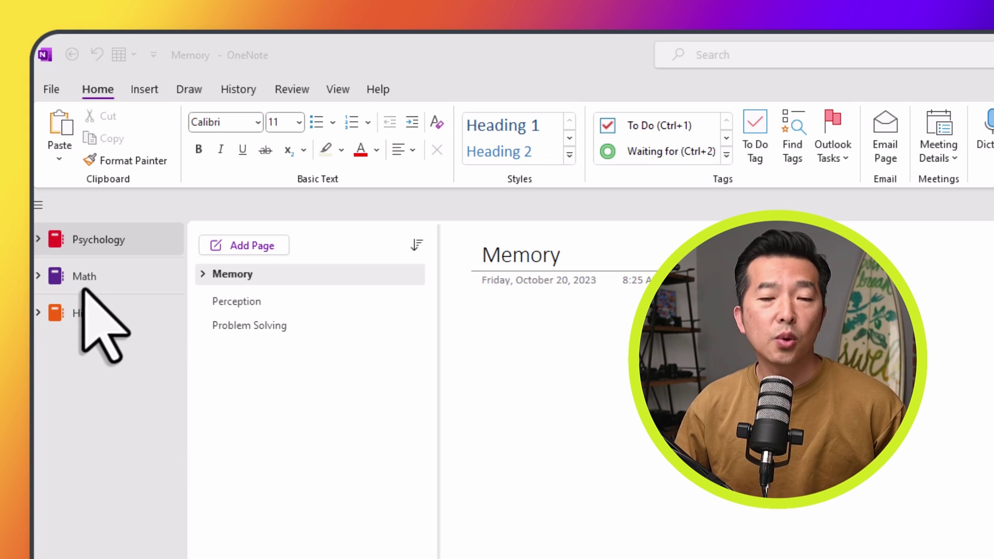
Expand the Psychology notebook to show its Cognitive, Social and Clinical sections.
{"action": "left_click", "coordinate": [53, 242]}
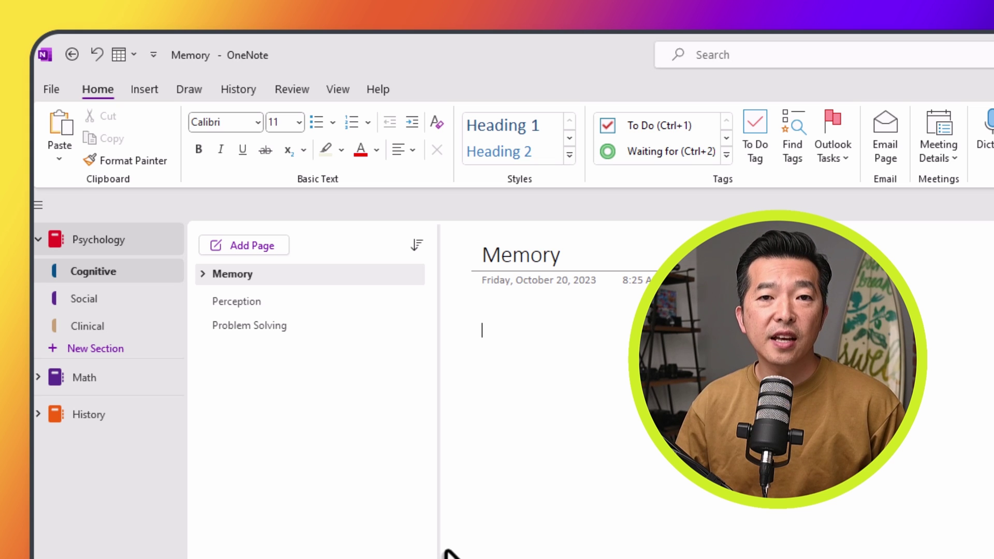
Expand the Memory page to show Short-term Memory, Long-term Memory and Memory Disorders.
{"action": "left_click", "coordinate": [202, 275]}
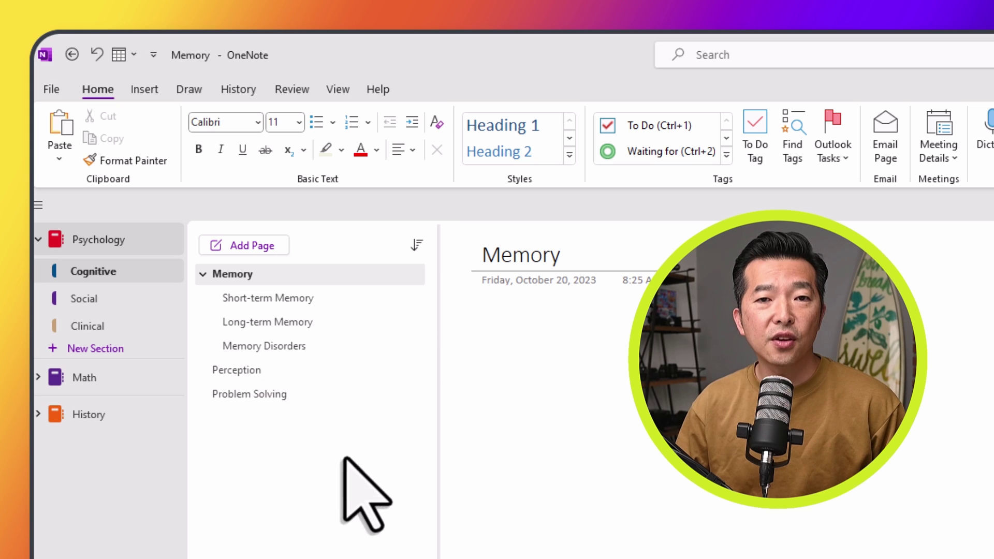